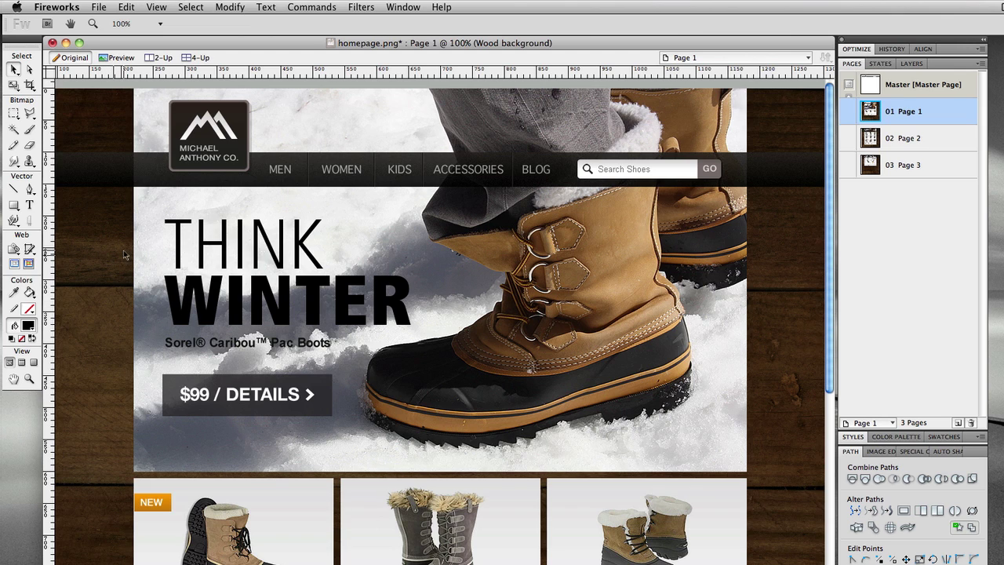
Step: Nudge the $99 / DETAILS button background, select its text, then view the Master page
{"action": "left_click", "coordinate": [29, 70]}
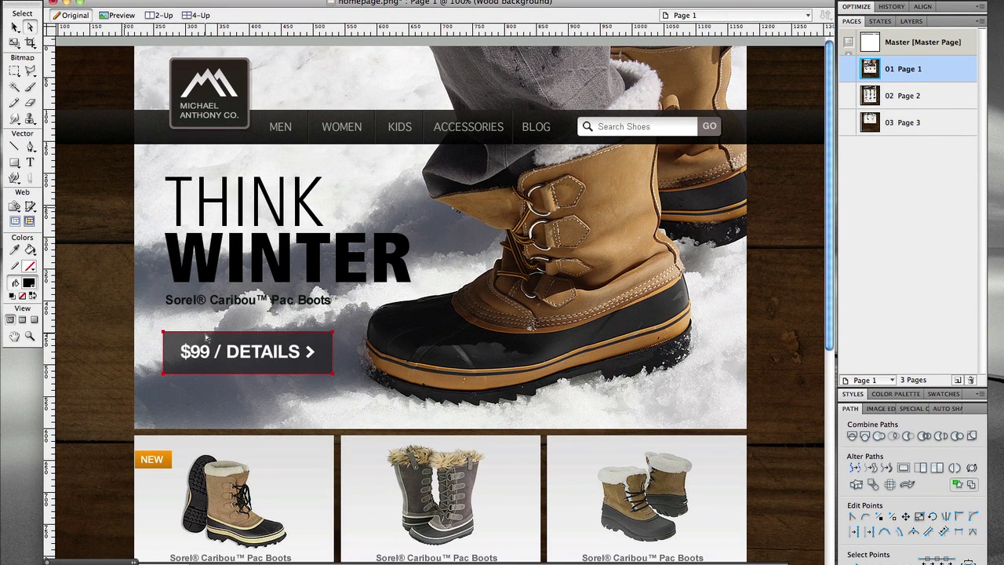
{"action": "left_click_drag", "start_coordinate": [206, 338], "coordinate": [222, 329]}
{"action": "left_click", "coordinate": [206, 352]}
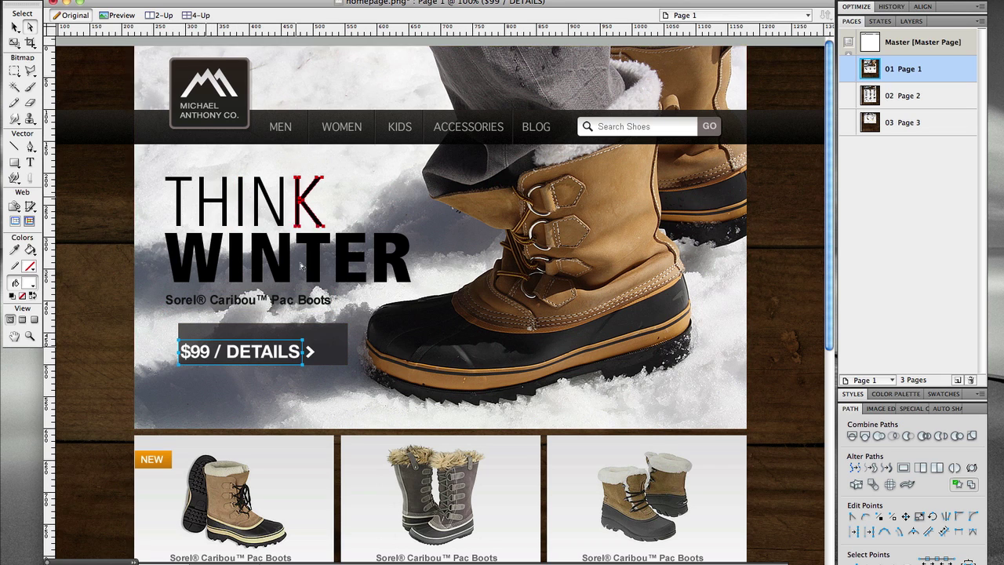
{"action": "left_click", "coordinate": [902, 53]}
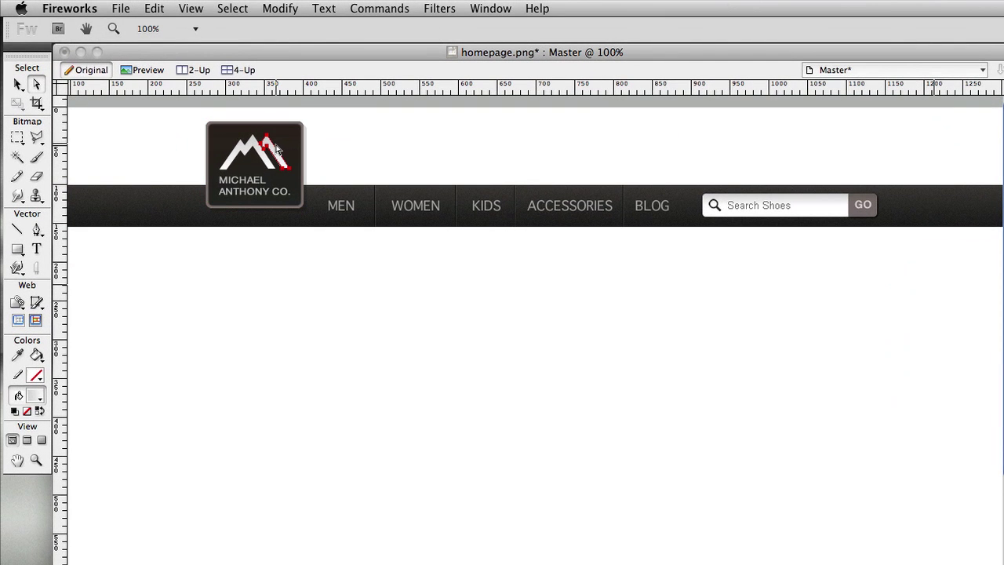
Step: Select and deselect the logo's mountain shapes on the Master page to inspect them
{"action": "left_click", "coordinate": [276, 151]}
{"action": "left_click", "coordinate": [276, 149]}
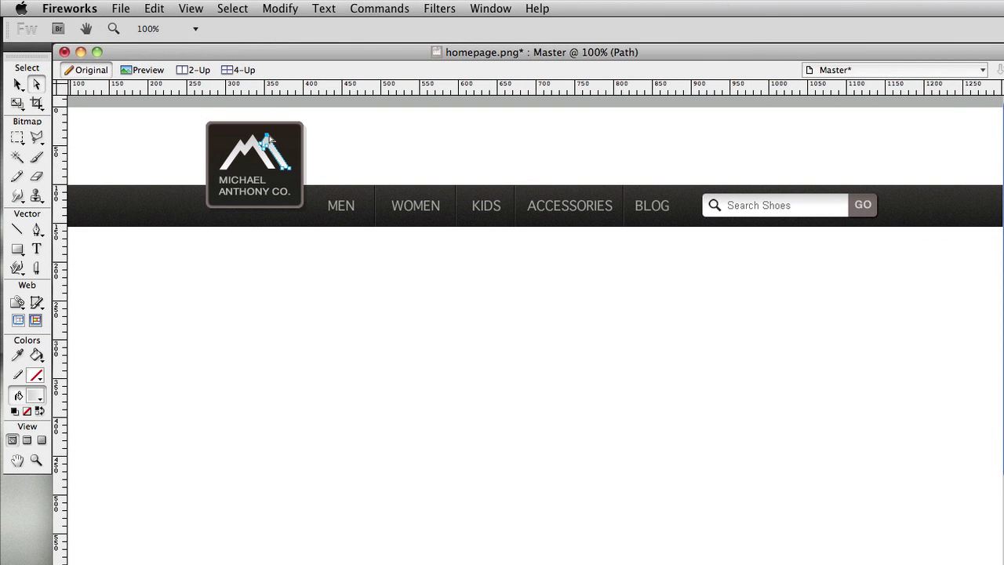
{"action": "left_click", "coordinate": [334, 154]}
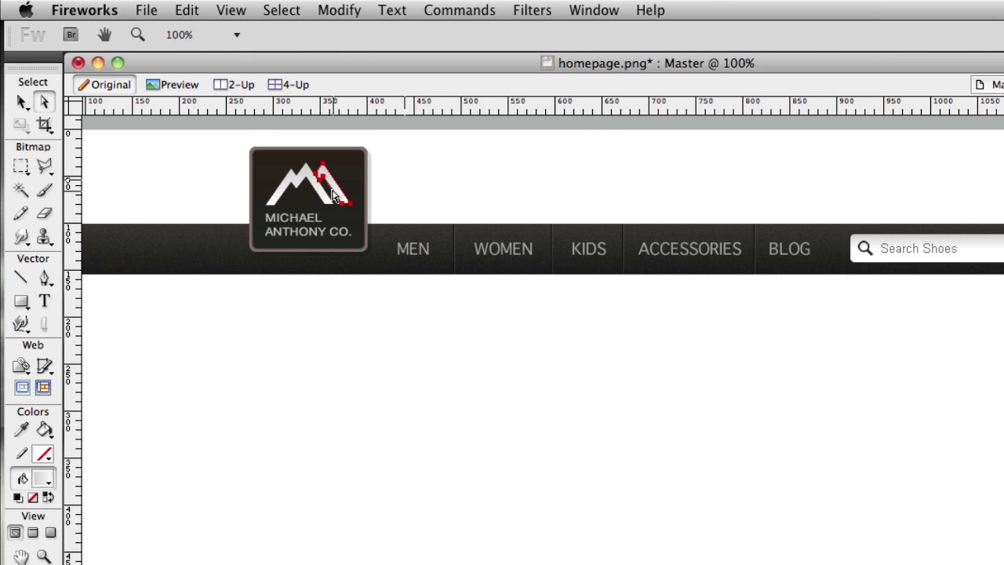
{"action": "left_click", "coordinate": [292, 177]}
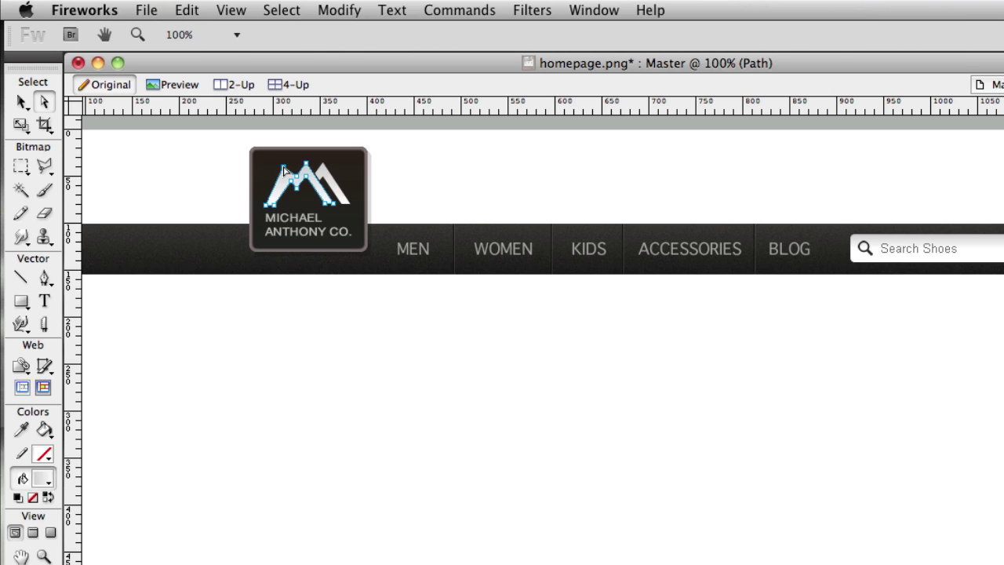
{"action": "left_click", "coordinate": [479, 186]}
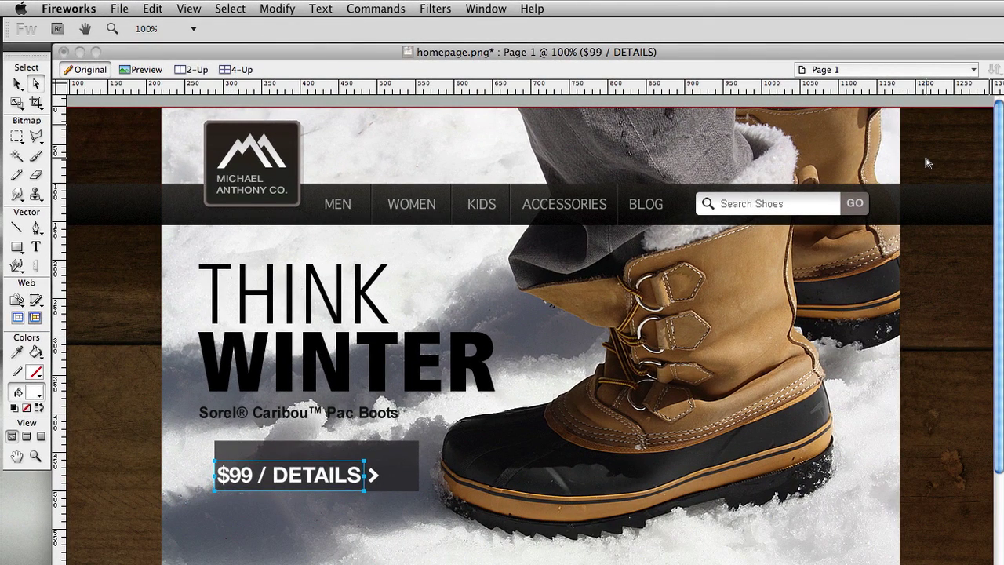
Step: Undo the accidental boot-photo move and shift the $99 / DETAILS button shape left and down
{"action": "left_click_drag", "start_coordinate": [825, 264], "coordinate": [847, 270]}
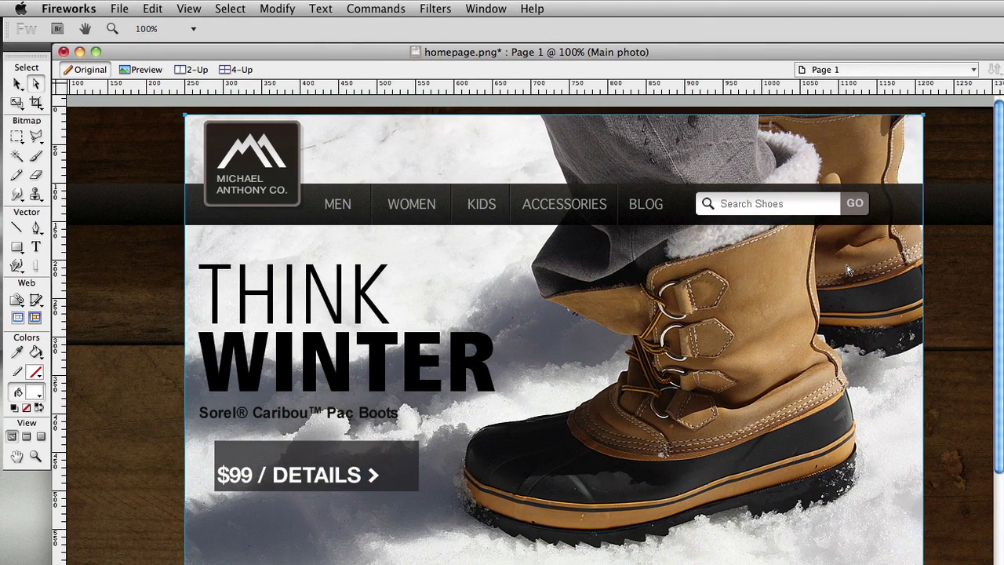
{"action": "key", "text": "super+z"}
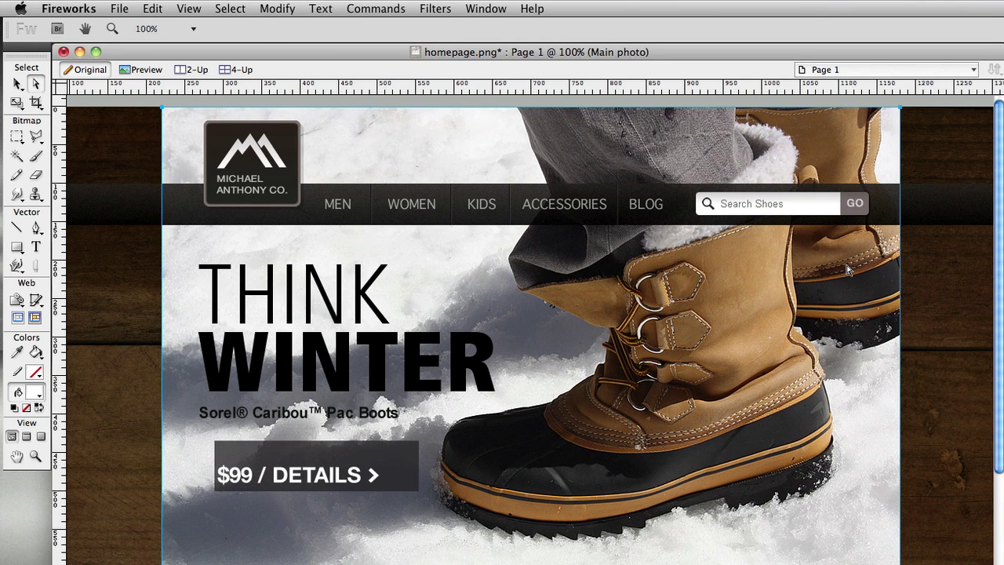
{"action": "left_click", "coordinate": [415, 452]}
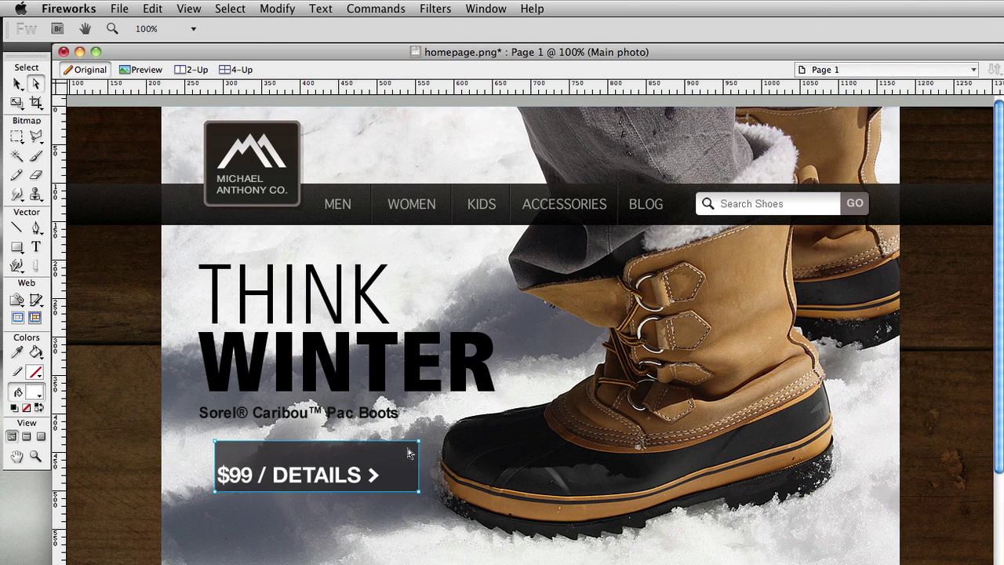
{"action": "left_click_drag", "start_coordinate": [397, 455], "coordinate": [390, 459]}
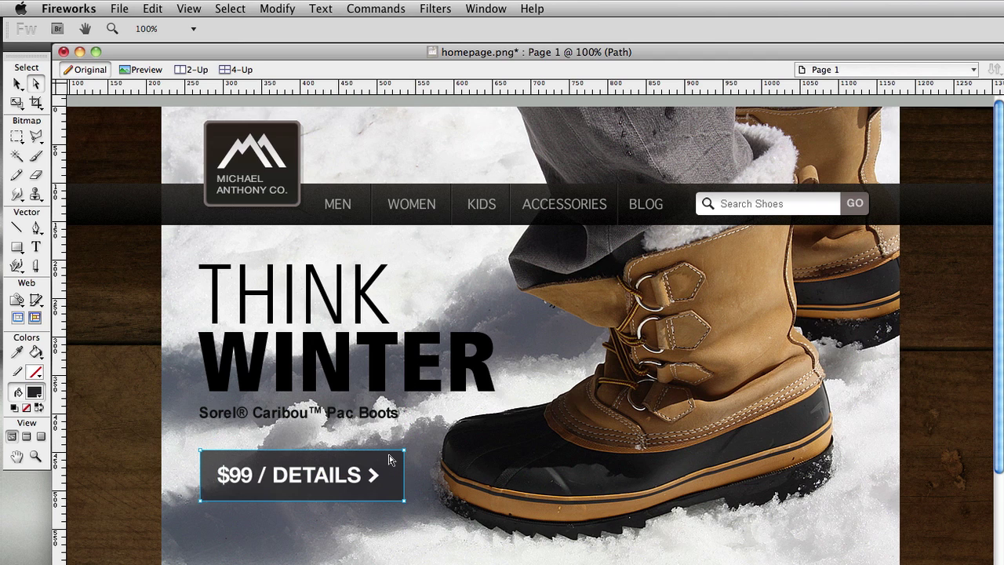
Step: Inspect the wood background, boot photo and THINK WINTER letters, pulling the W's top-left point outward
{"action": "left_click", "coordinate": [123, 417]}
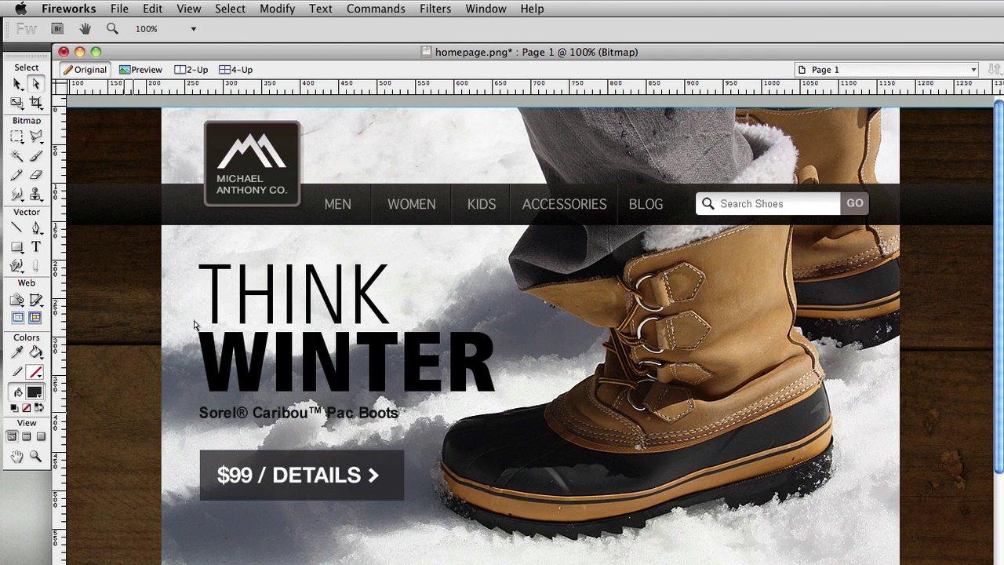
{"action": "left_click", "coordinate": [264, 312]}
{"action": "left_click", "coordinate": [264, 312]}
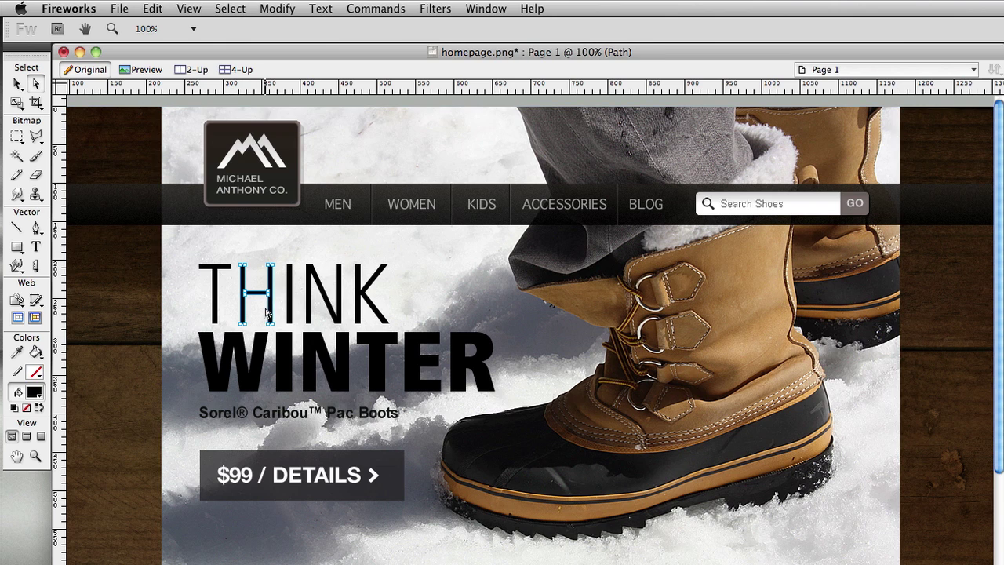
{"action": "left_click", "coordinate": [203, 345]}
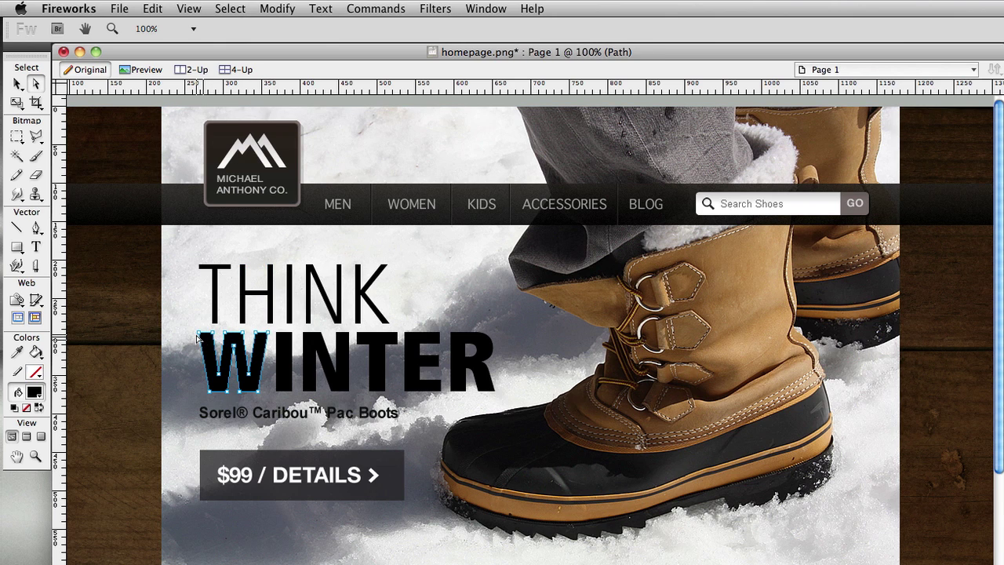
{"action": "left_click_drag", "start_coordinate": [198, 335], "coordinate": [187, 339]}
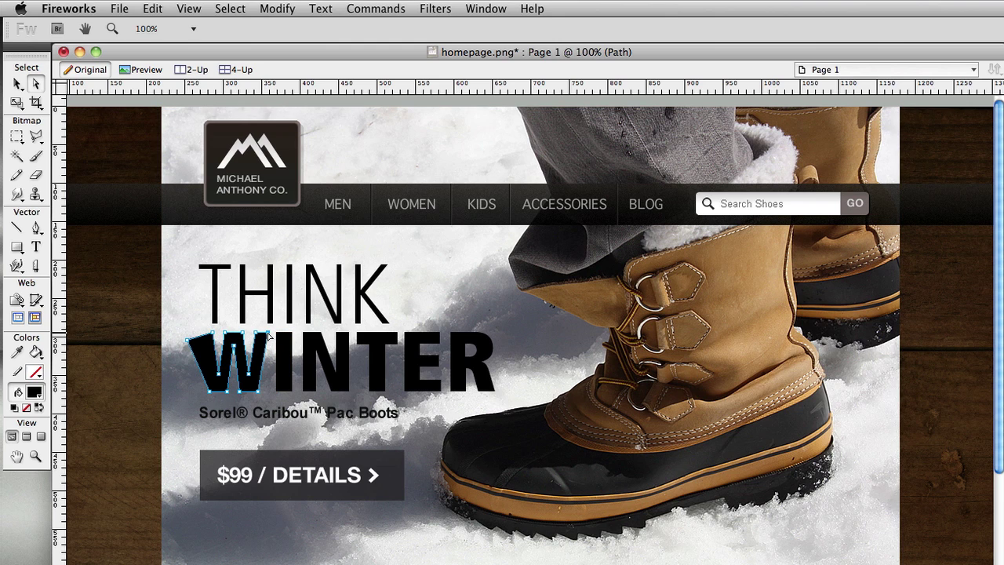
{"action": "left_click", "coordinate": [287, 350]}
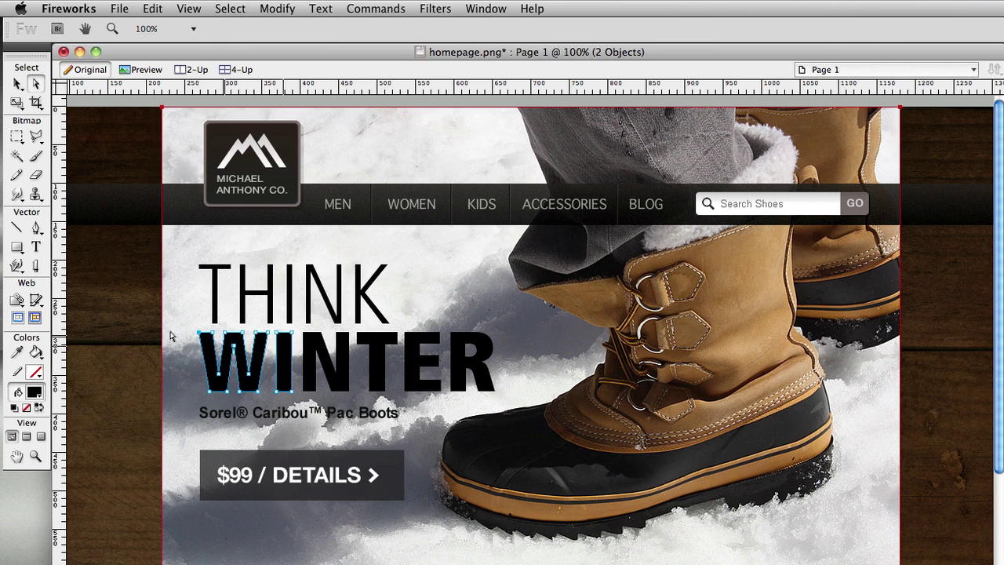
{"action": "left_click", "coordinate": [202, 439]}
Step: Select the $99 / DETAILS button shape and pick the Ellipse tool from the shape flyout
{"action": "left_click", "coordinate": [239, 464]}
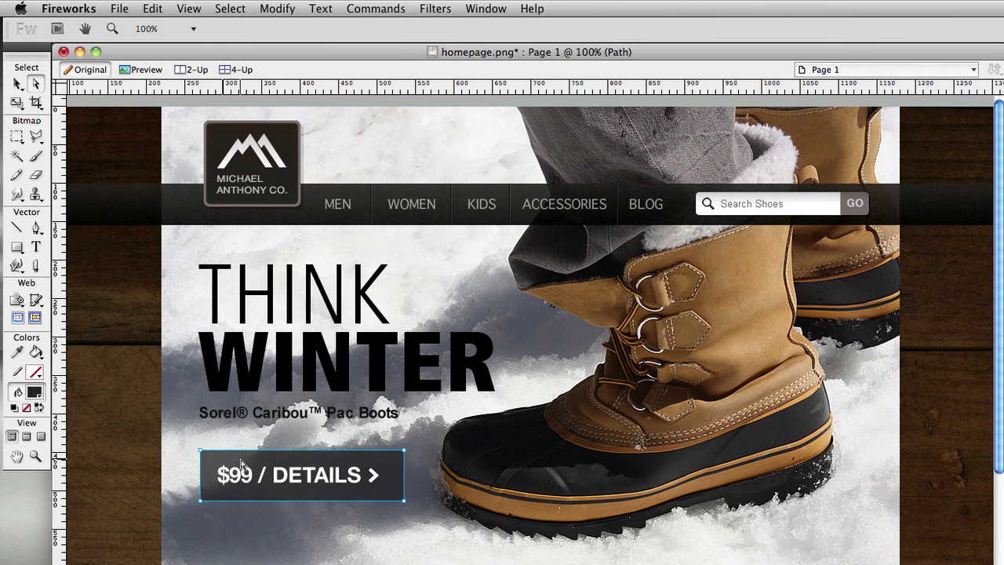
{"action": "left_click", "coordinate": [17, 246]}
{"action": "left_click_drag", "start_coordinate": [19, 248], "coordinate": [79, 283]}
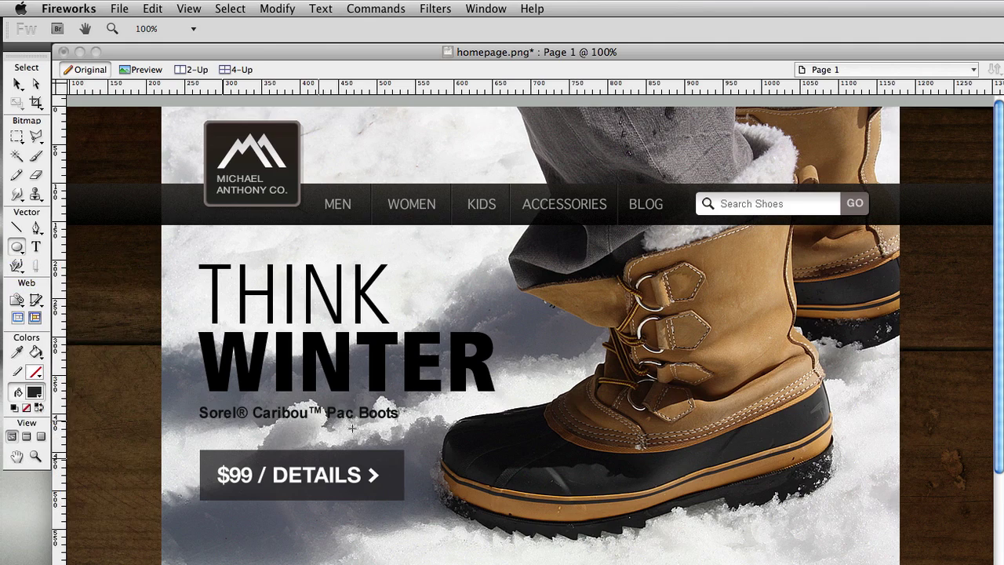
{"action": "left_click_drag", "start_coordinate": [380, 435], "coordinate": [472, 527]}
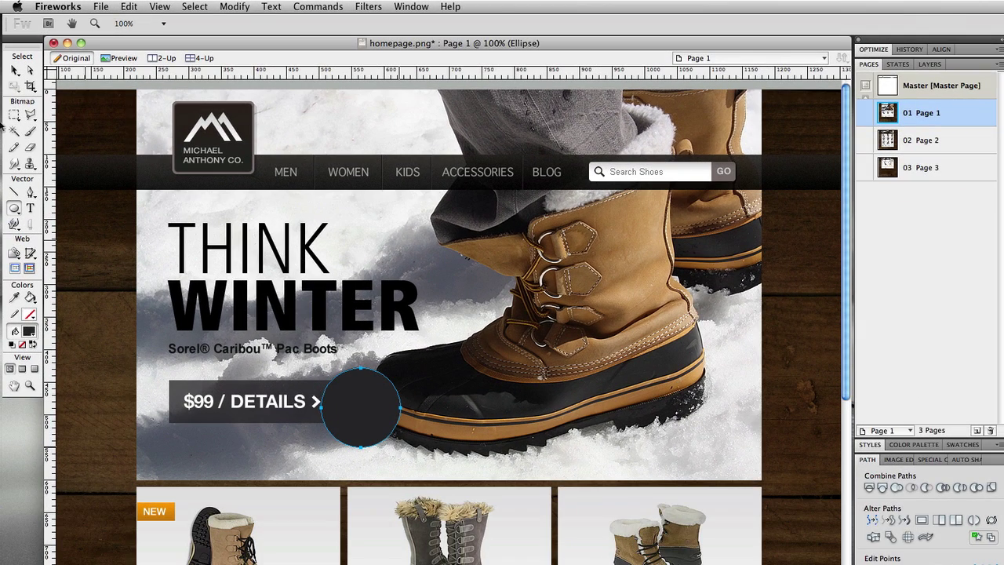
{"action": "left_click", "coordinate": [15, 70]}
{"action": "left_click", "coordinate": [311, 390]}
{"action": "left_click", "coordinate": [311, 390], "text": "shift"}
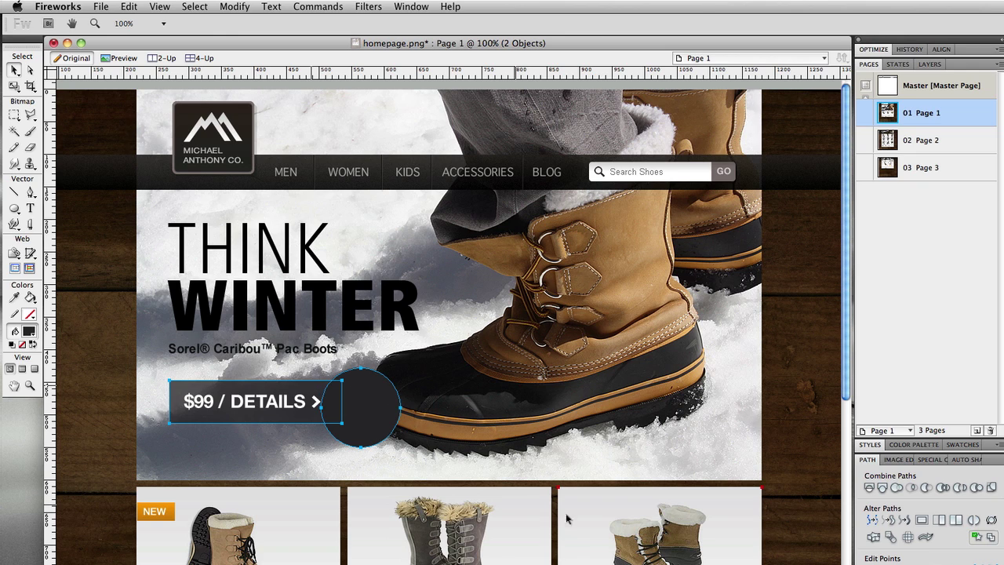
{"action": "left_click", "coordinate": [896, 487]}
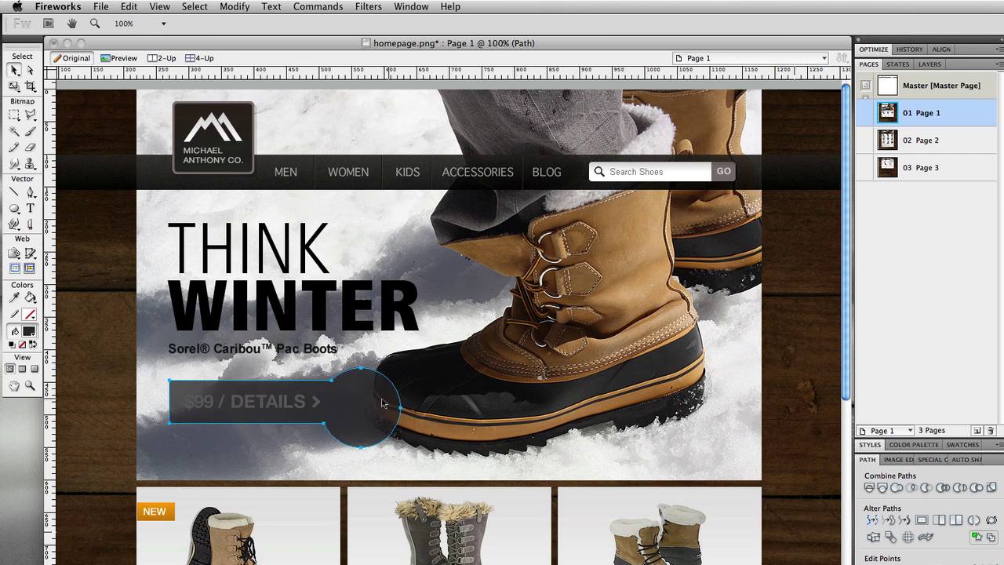
{"action": "left_click_drag", "start_coordinate": [381, 403], "coordinate": [382, 449]}
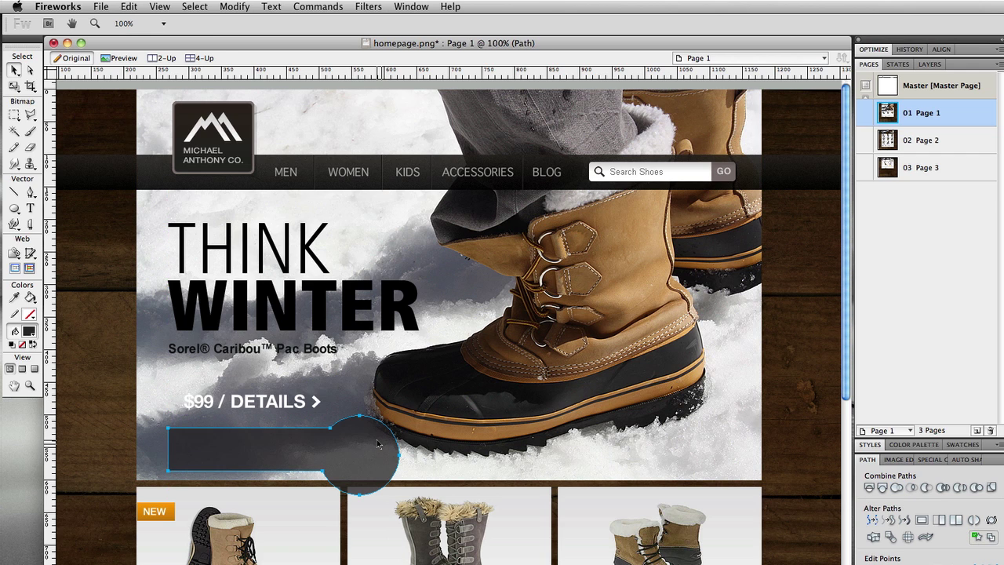
{"action": "key", "text": "super+z"}
{"action": "key", "text": "super+z"}
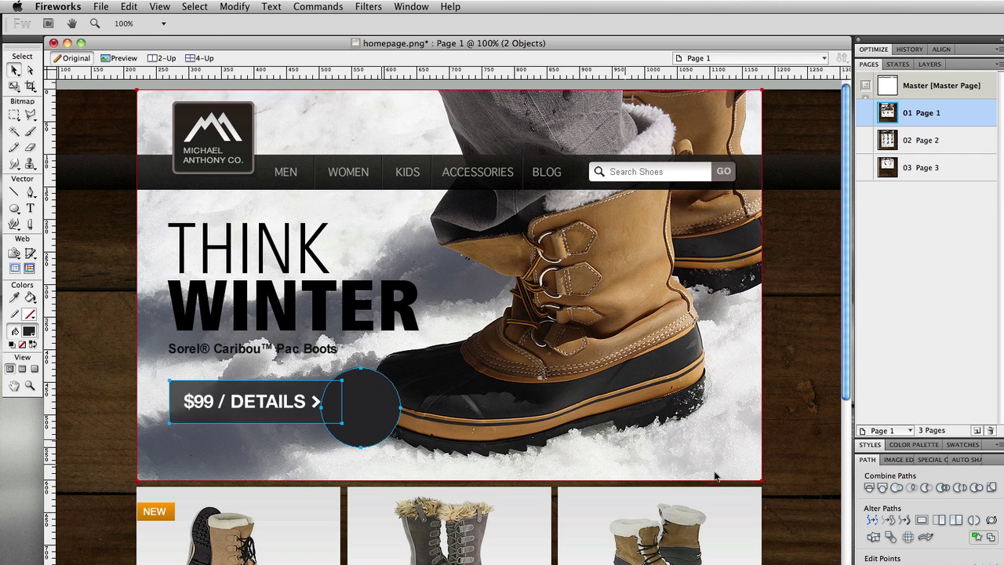
{"action": "left_click", "coordinate": [382, 400]}
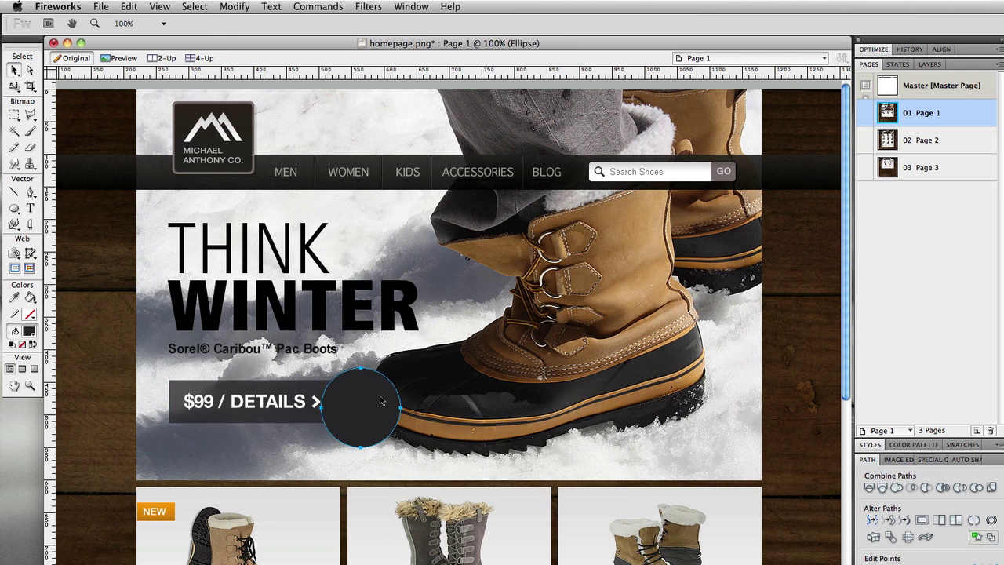
{"action": "key", "text": "Delete"}
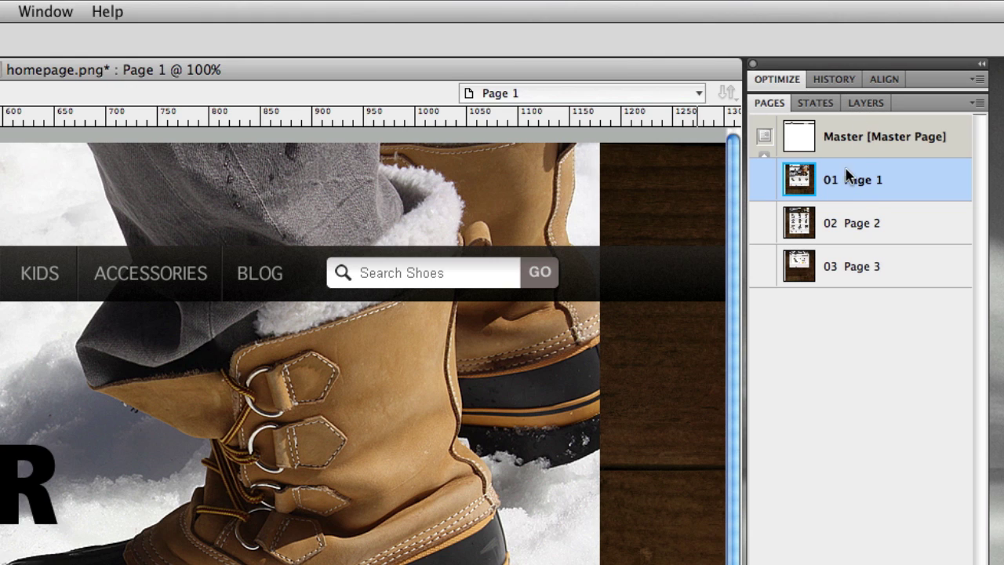
Step: Browse Pages 2 and 3, and expand Layer 1 in the Layers panel to list its objects
{"action": "left_click", "coordinate": [847, 224]}
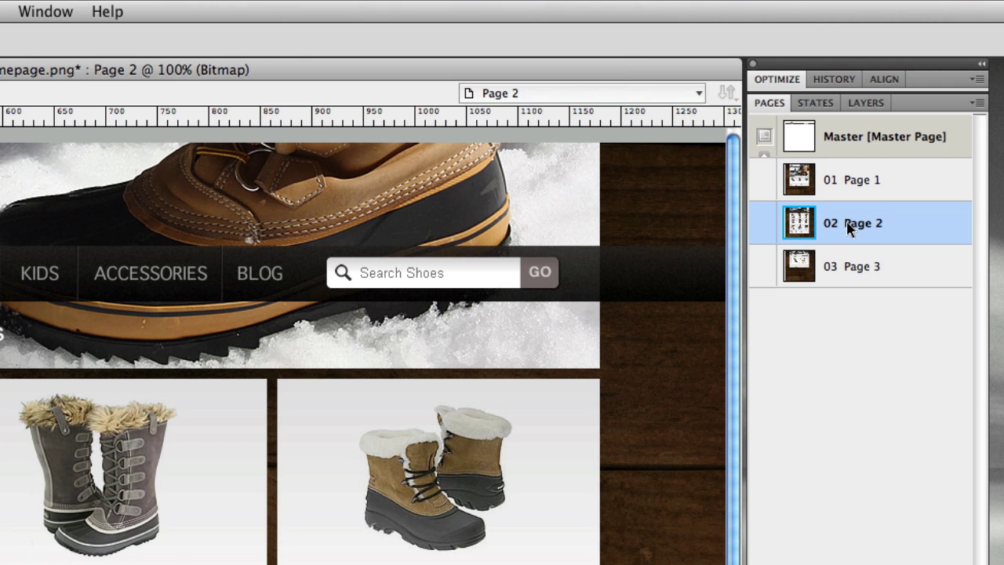
{"action": "left_click", "coordinate": [847, 263]}
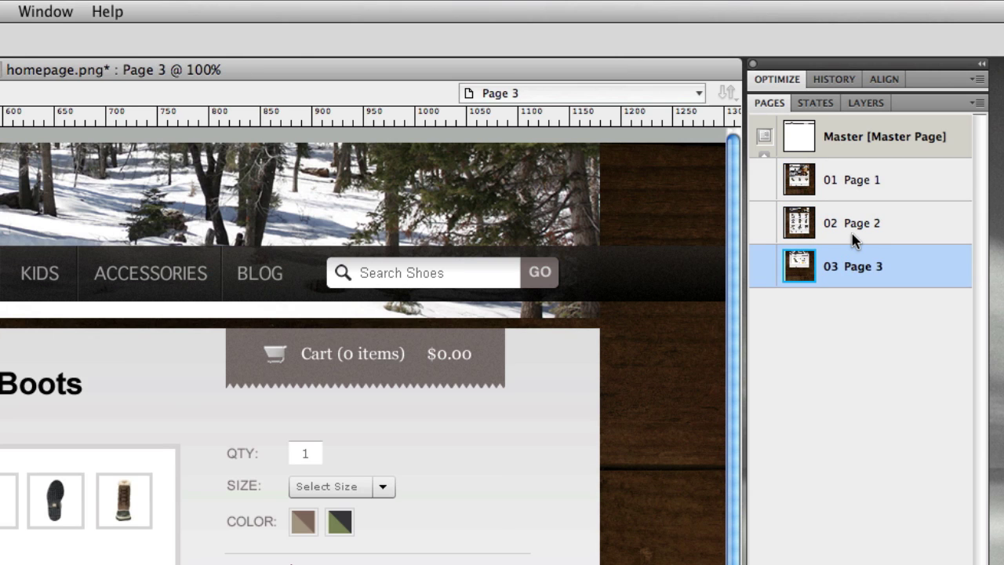
{"action": "left_click", "coordinate": [852, 233]}
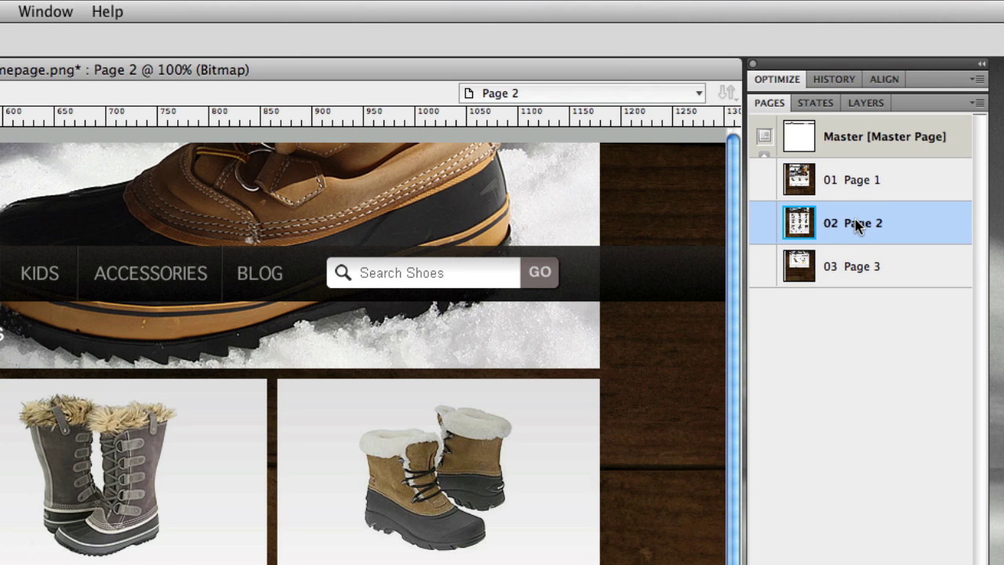
{"action": "left_click", "coordinate": [866, 102]}
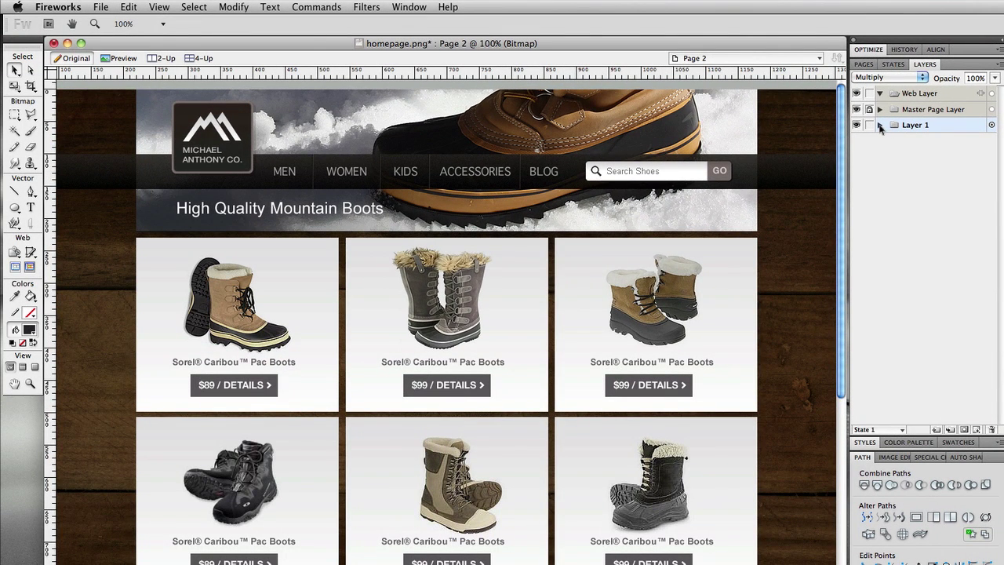
{"action": "left_click", "coordinate": [880, 126]}
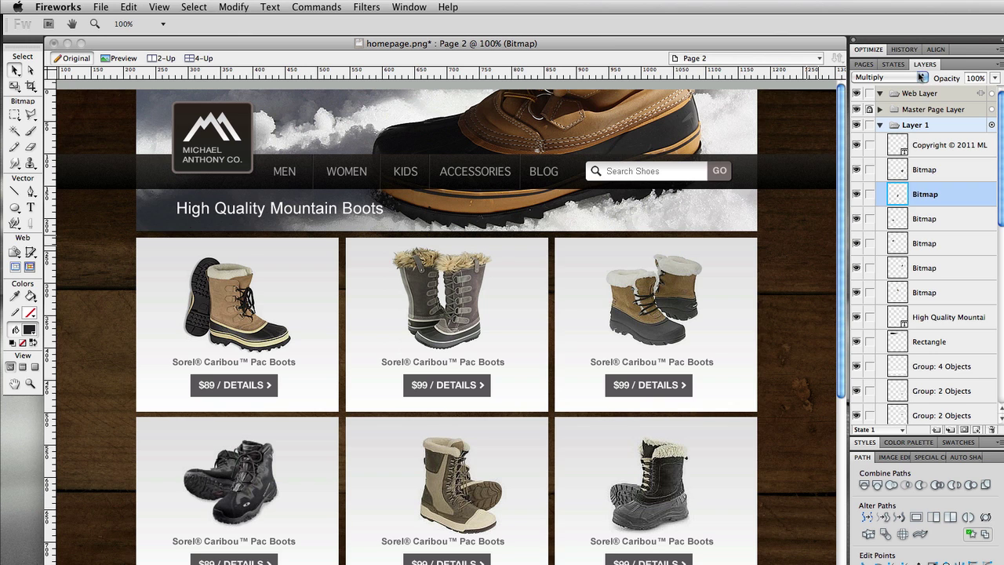
{"action": "left_click", "coordinate": [869, 65]}
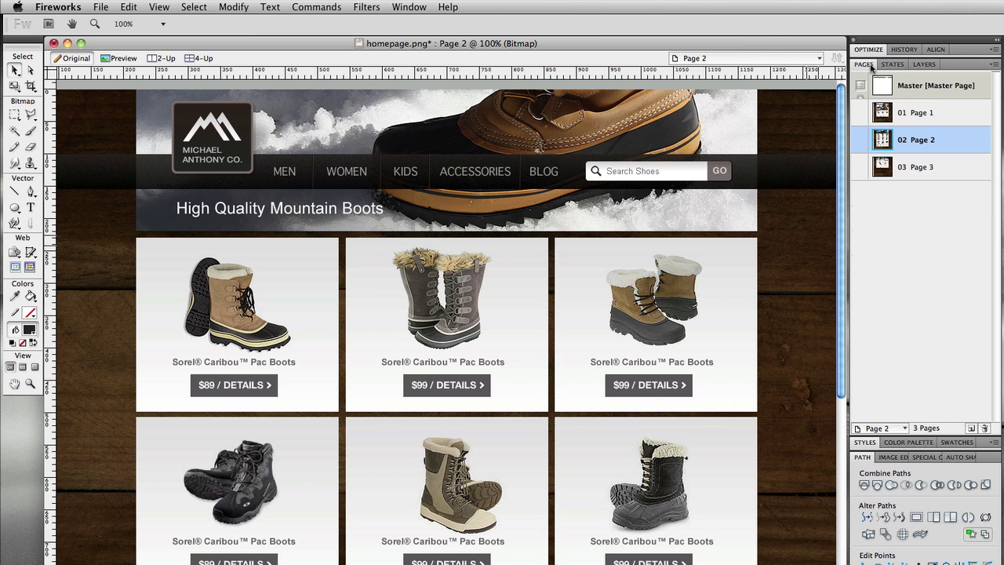
Step: Flip between Pages 1–3 and the Master page, finishing on the Master page
{"action": "left_click", "coordinate": [901, 168]}
{"action": "left_click", "coordinate": [912, 115]}
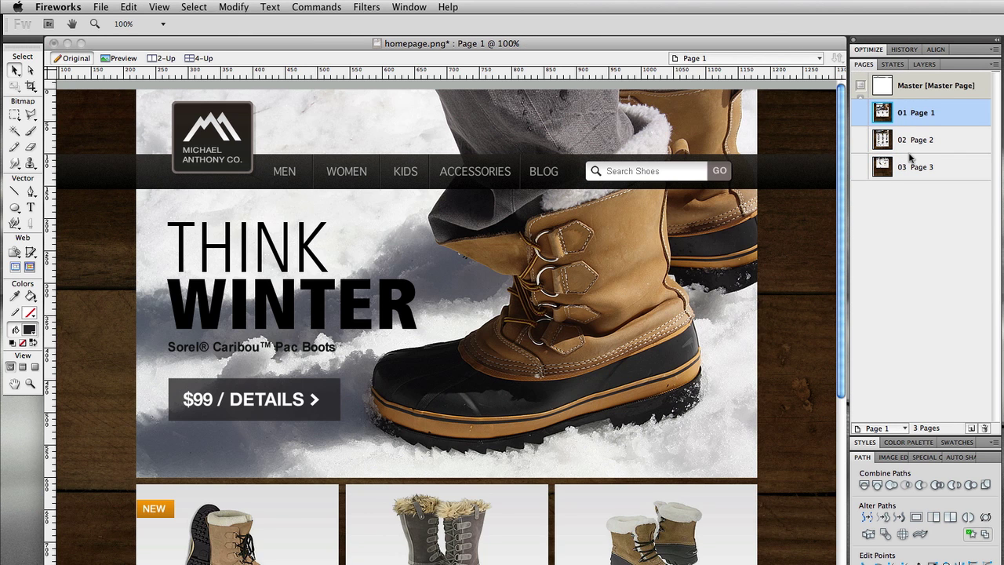
{"action": "left_click", "coordinate": [920, 93]}
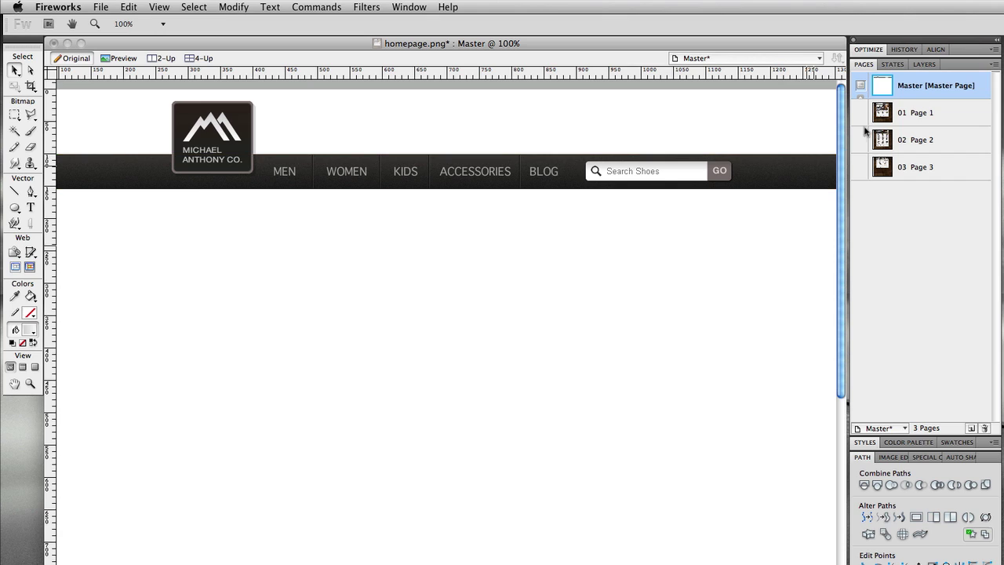
{"action": "left_click", "coordinate": [906, 119]}
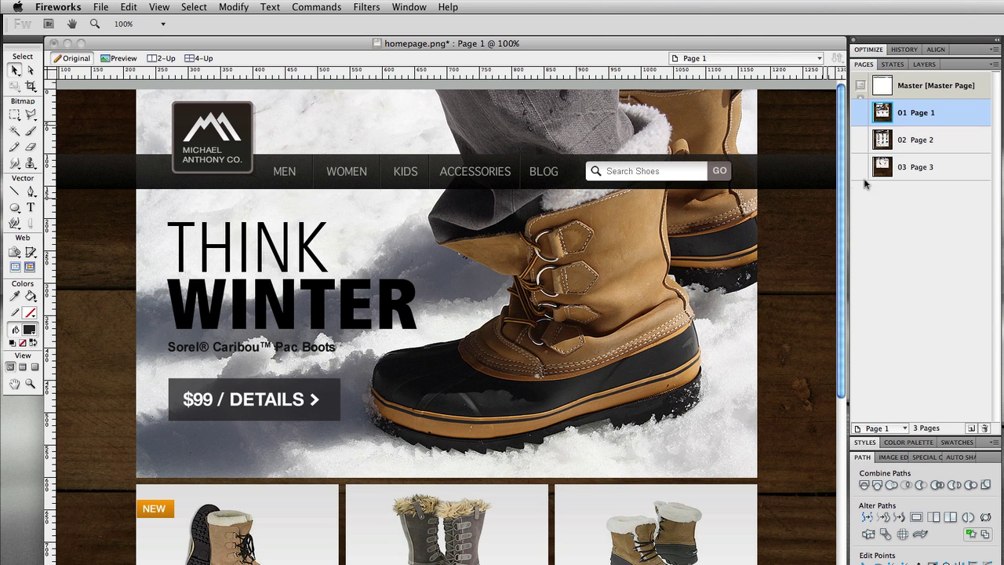
{"action": "left_click", "coordinate": [907, 87]}
{"action": "left_click", "coordinate": [906, 113]}
{"action": "left_click", "coordinate": [903, 140]}
{"action": "left_click", "coordinate": [911, 93]}
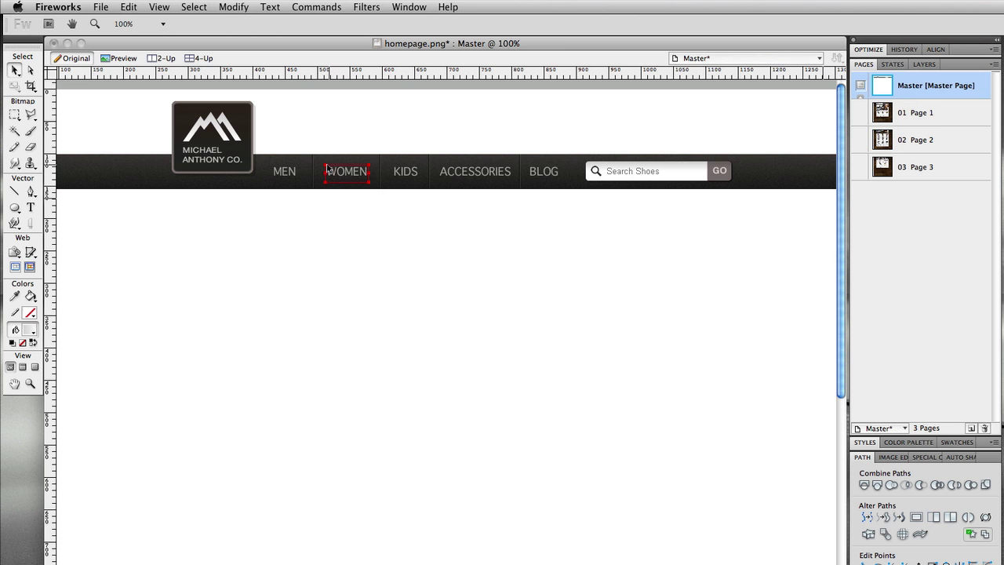
{"action": "left_click", "coordinate": [918, 116]}
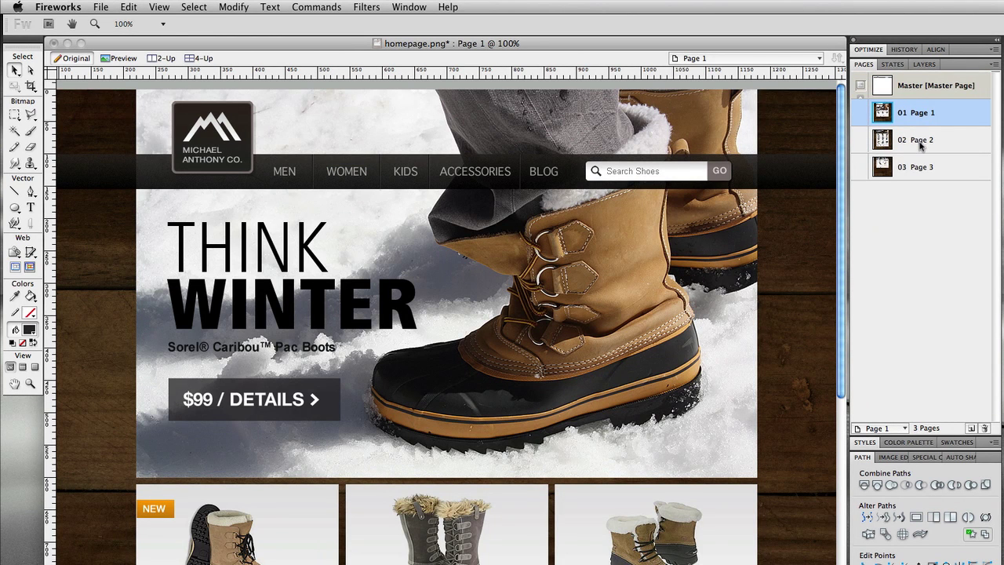
{"action": "left_click", "coordinate": [921, 144]}
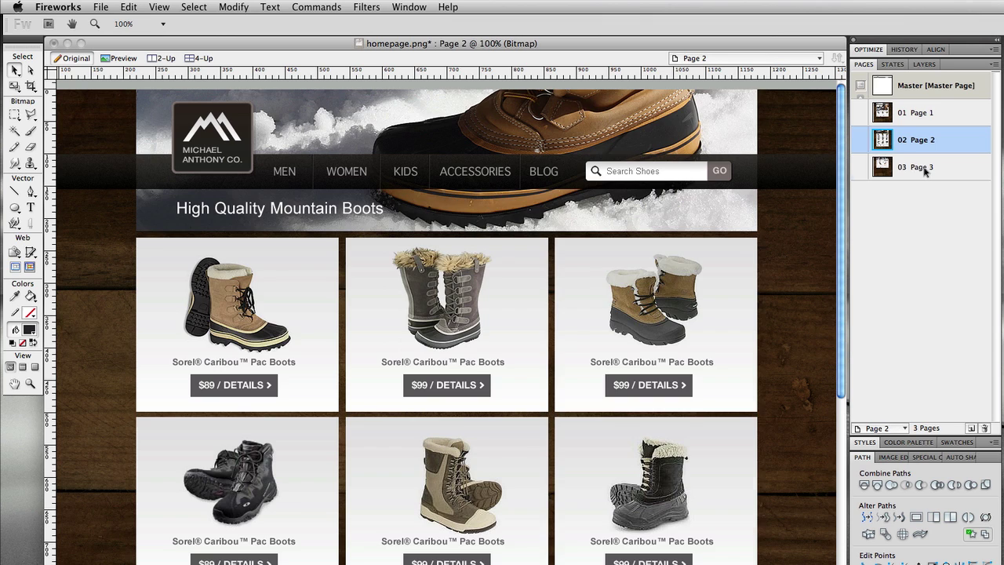
{"action": "left_click", "coordinate": [926, 173]}
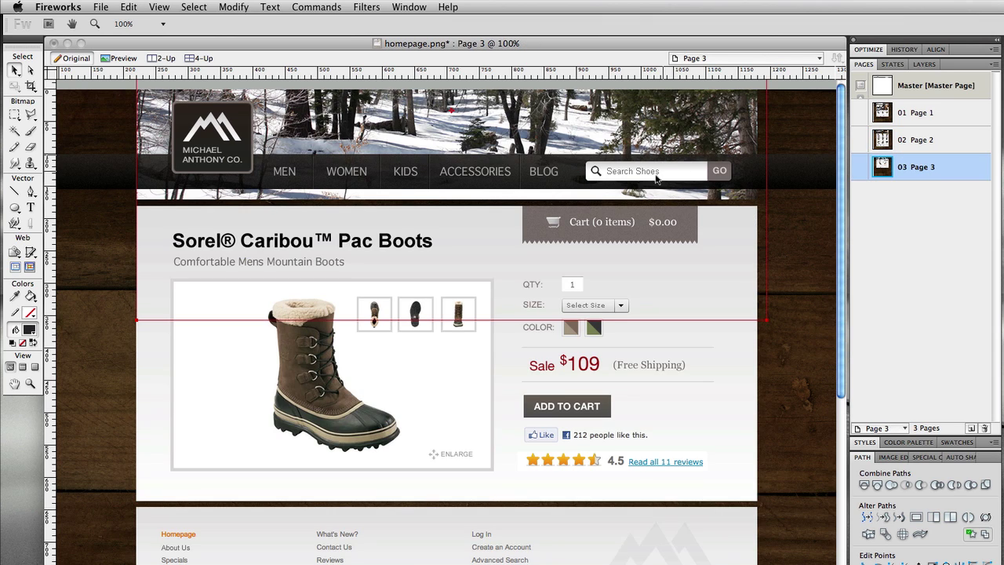
{"action": "left_click", "coordinate": [918, 91]}
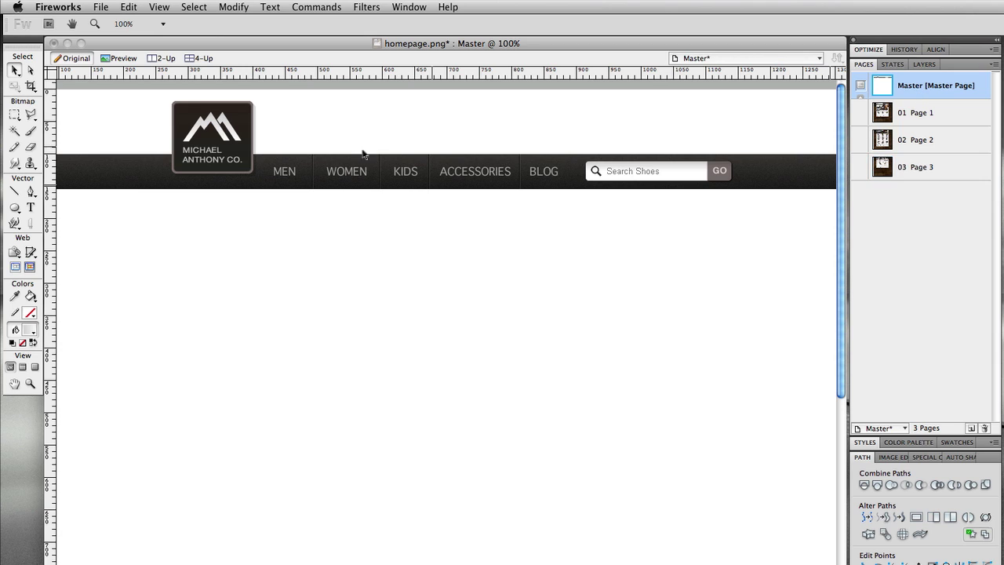
Step: Select the logo's mountain path with the Subselection tool and give it an orange fill
{"action": "key", "text": "a"}
{"action": "left_click", "coordinate": [191, 132]}
{"action": "left_click", "coordinate": [190, 132]}
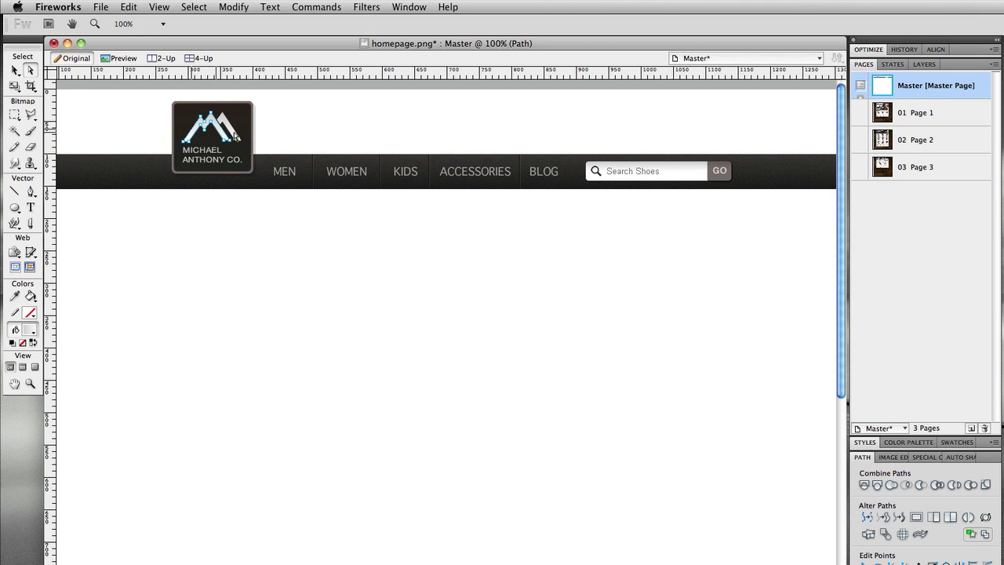
{"action": "left_click", "coordinate": [30, 330]}
{"action": "left_click", "coordinate": [41, 236]}
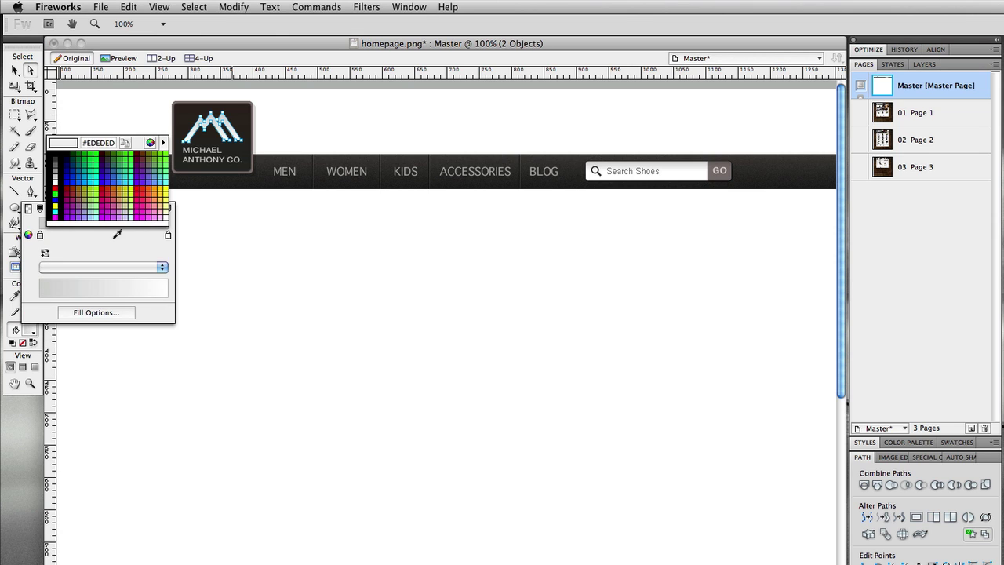
{"action": "left_click", "coordinate": [143, 188]}
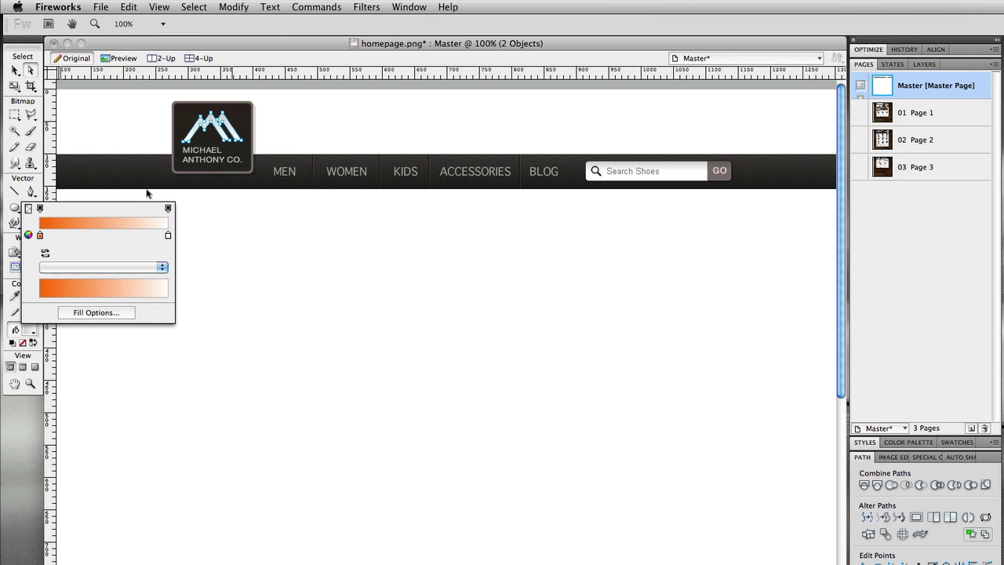
{"action": "left_click", "coordinate": [259, 232]}
Step: Check that Pages 1, 2 and 3 show the orange logo, ending on Page 1
{"action": "left_click", "coordinate": [918, 115]}
{"action": "left_click", "coordinate": [920, 139]}
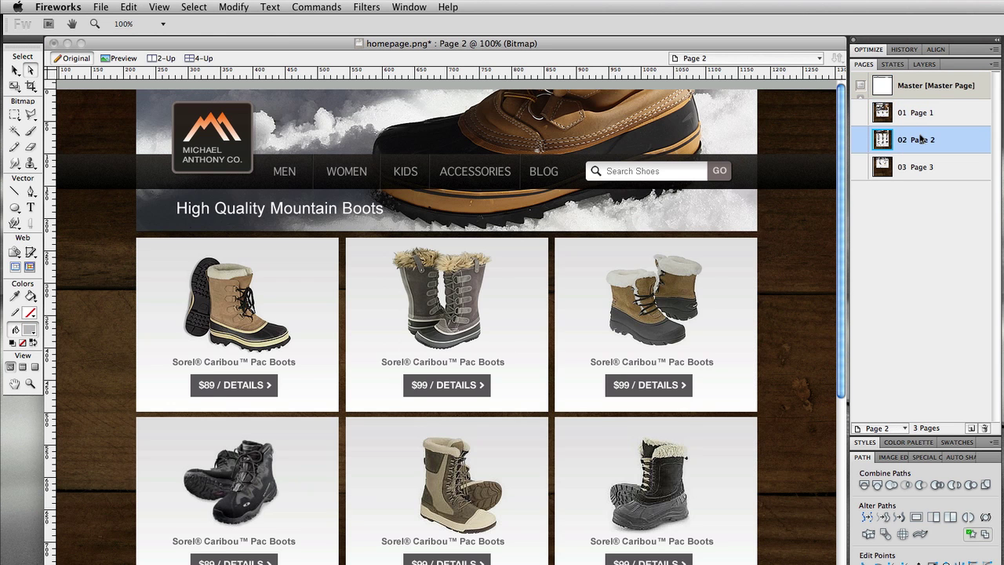
{"action": "left_click", "coordinate": [906, 174]}
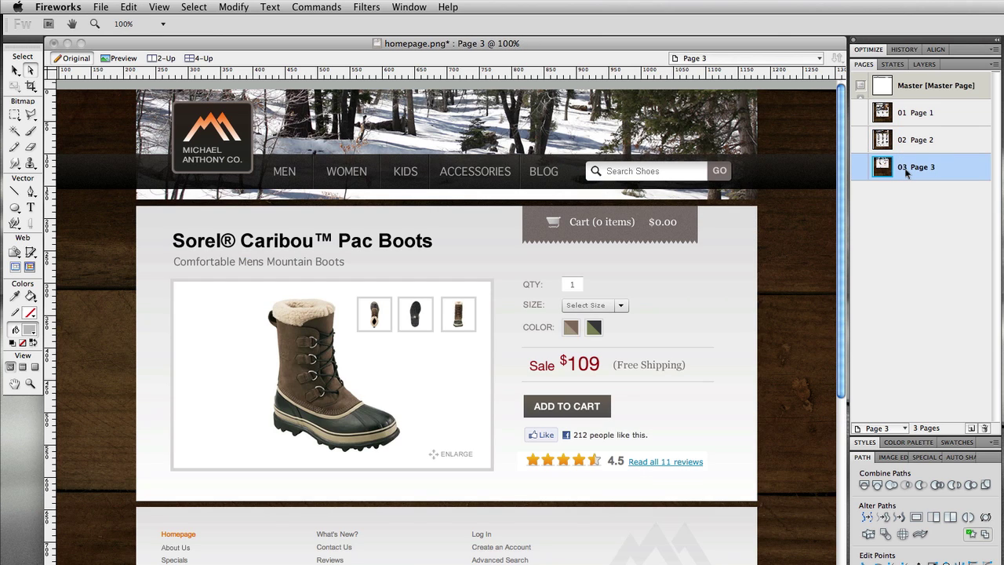
{"action": "left_click", "coordinate": [917, 142]}
{"action": "left_click", "coordinate": [917, 115]}
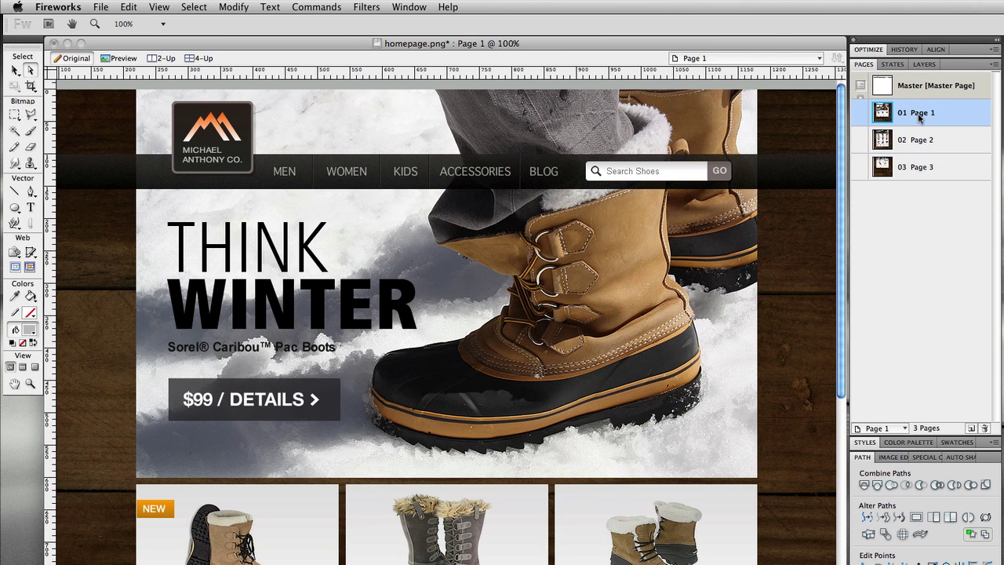
Step: On the Master page, change the logo mountain's gradient fill colour to white
{"action": "left_click", "coordinate": [919, 82]}
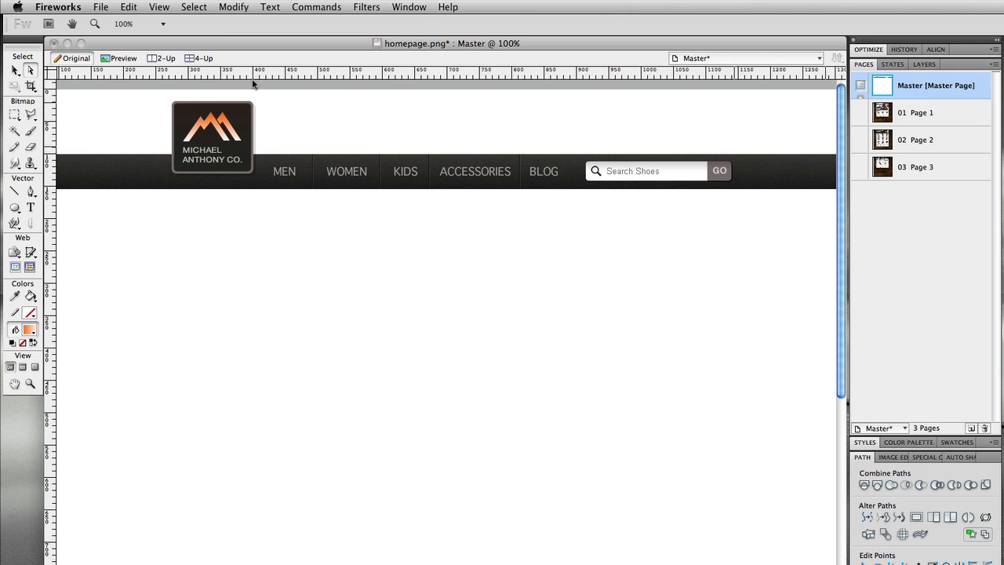
{"action": "left_click", "coordinate": [192, 157]}
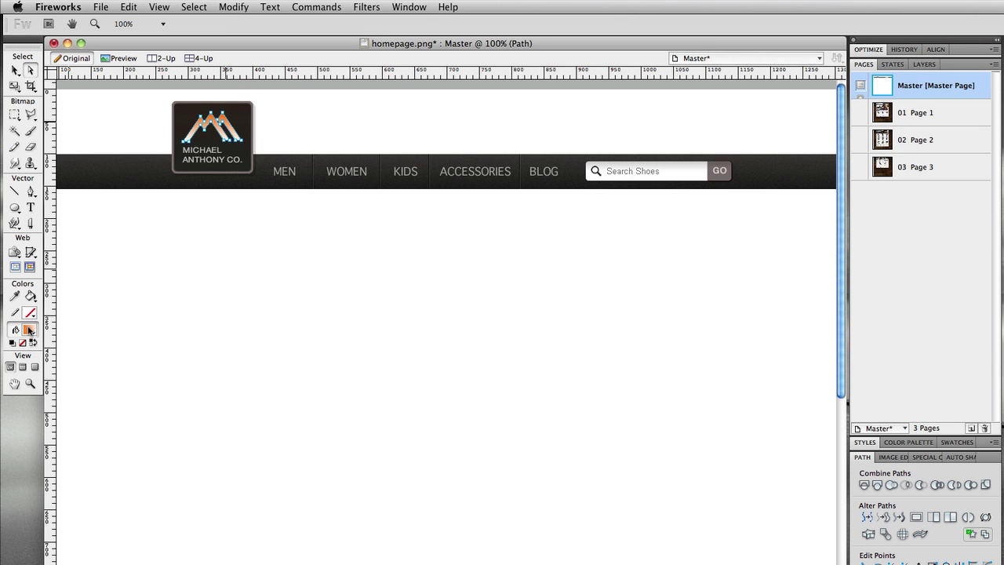
{"action": "left_click", "coordinate": [29, 330]}
{"action": "left_click", "coordinate": [40, 235]}
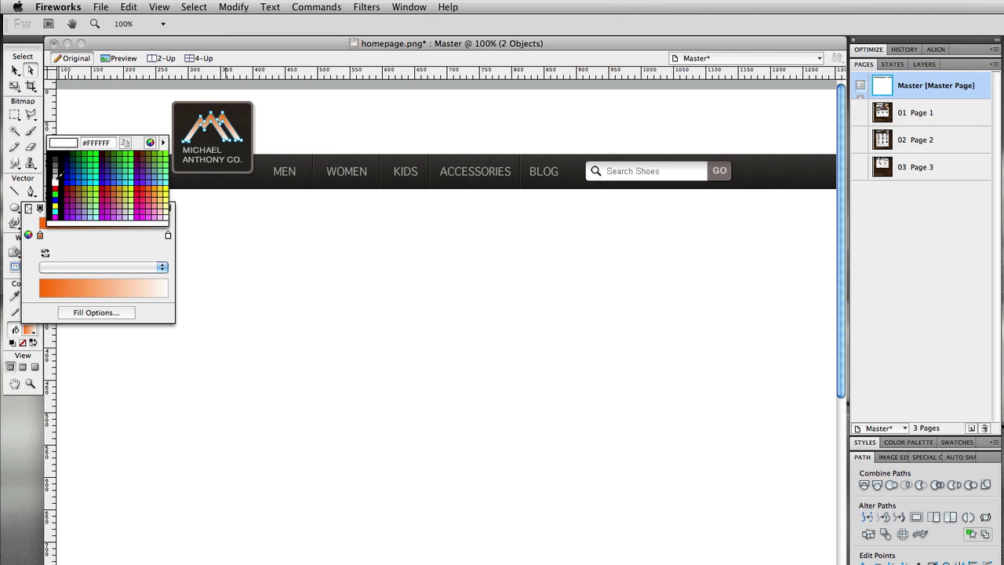
{"action": "left_click", "coordinate": [59, 179]}
{"action": "left_click", "coordinate": [191, 225]}
{"action": "left_click", "coordinate": [246, 231]}
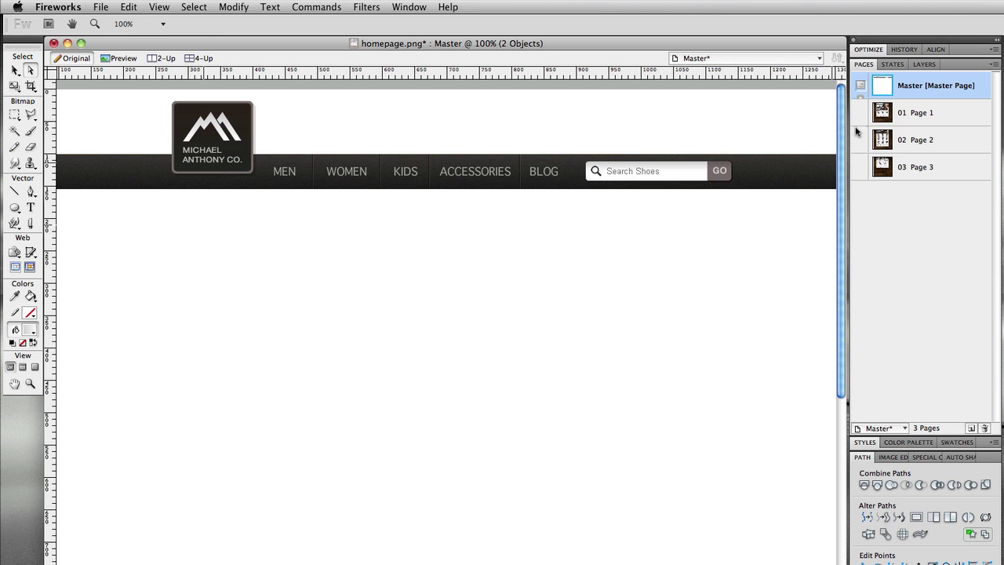
Step: Review Pages 1, 2 and 3, then return to the Page 1 homepage
{"action": "left_click", "coordinate": [930, 116]}
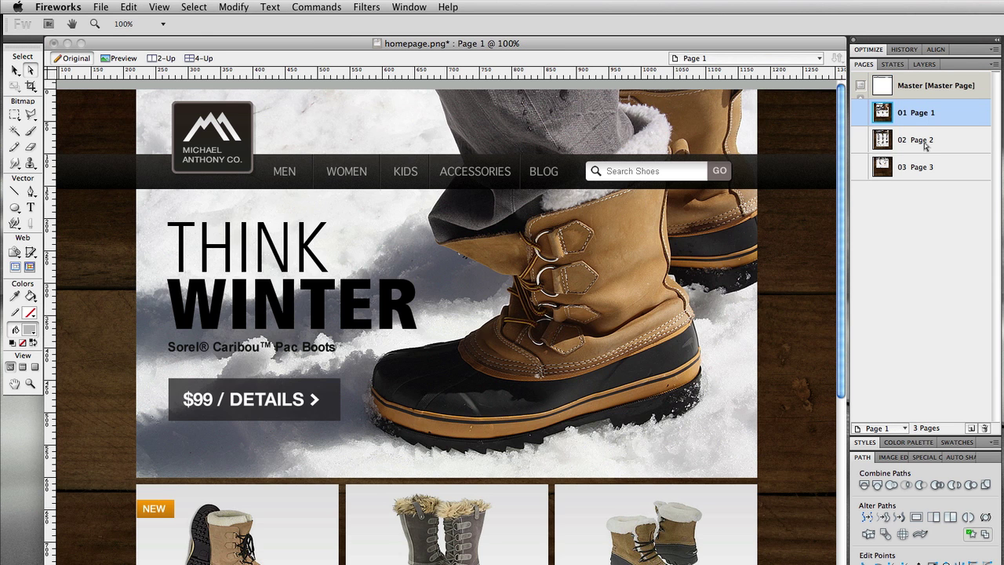
{"action": "left_click", "coordinate": [925, 141]}
{"action": "left_click", "coordinate": [922, 167]}
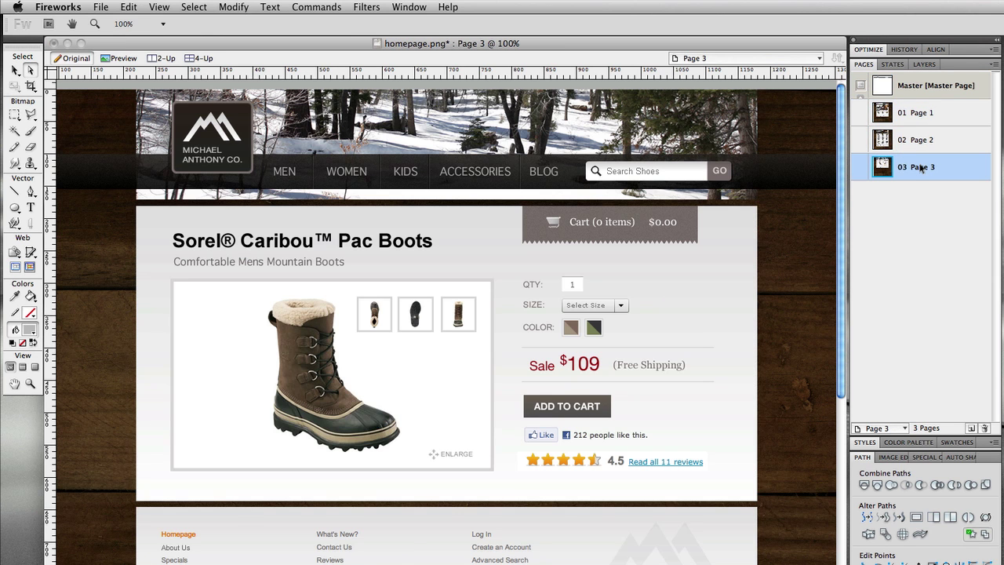
{"action": "left_click", "coordinate": [919, 116]}
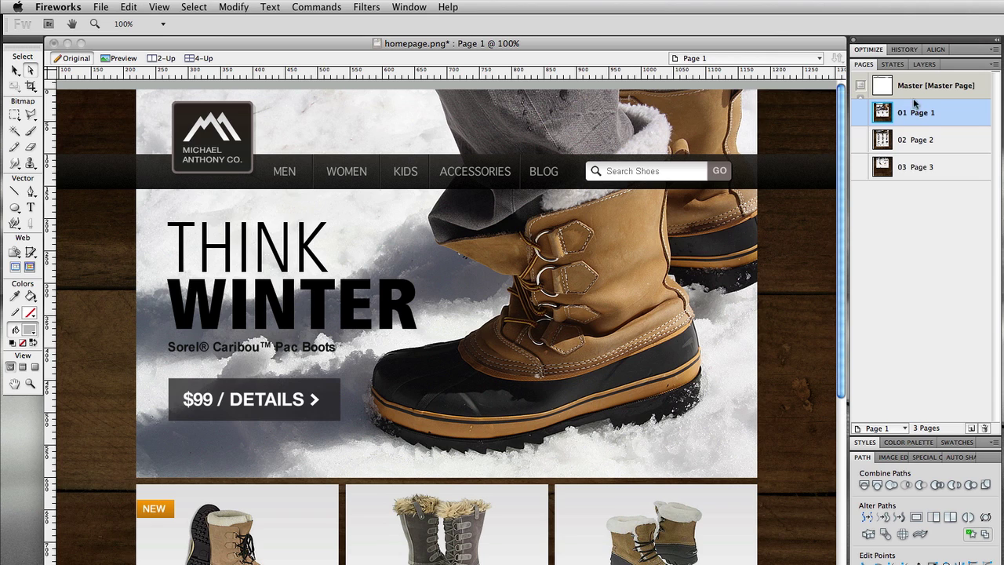
Step: Convert the first tile's orange NEW badge into a symbol named 'New Icon' and deselect it
{"action": "left_click", "coordinate": [15, 70]}
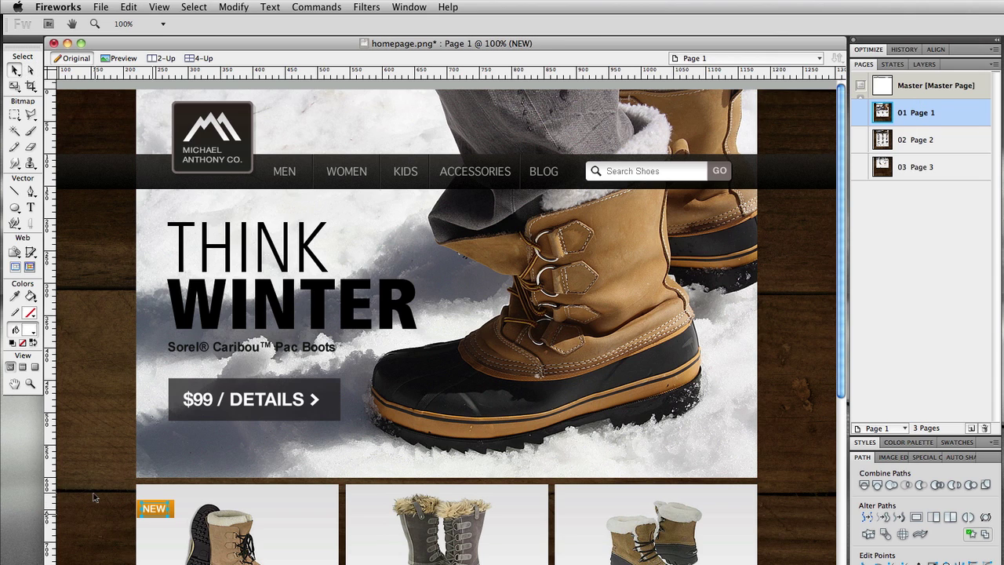
{"action": "left_click", "coordinate": [173, 510], "text": "shift"}
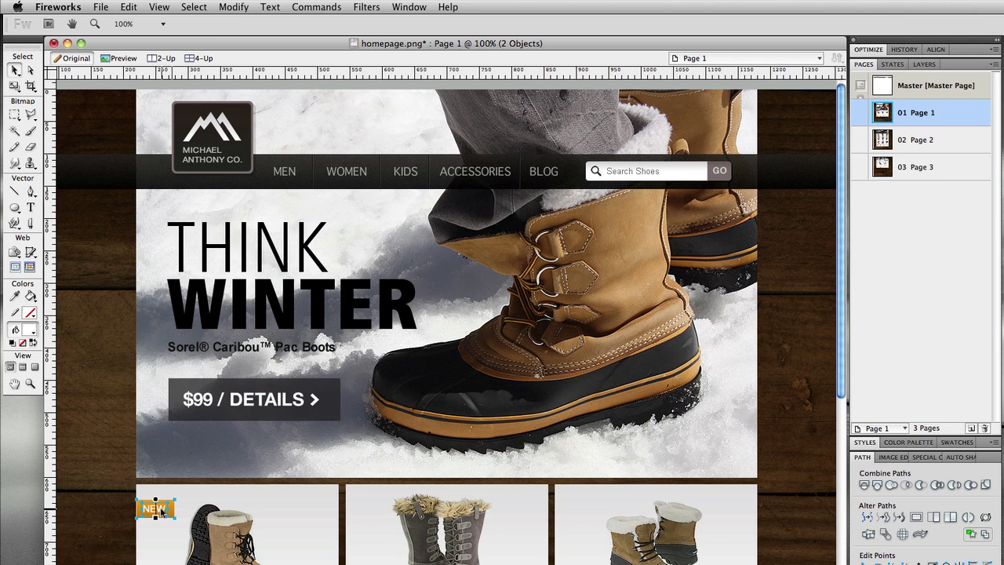
{"action": "right_click", "coordinate": [161, 511]}
{"action": "left_click", "coordinate": [210, 536]}
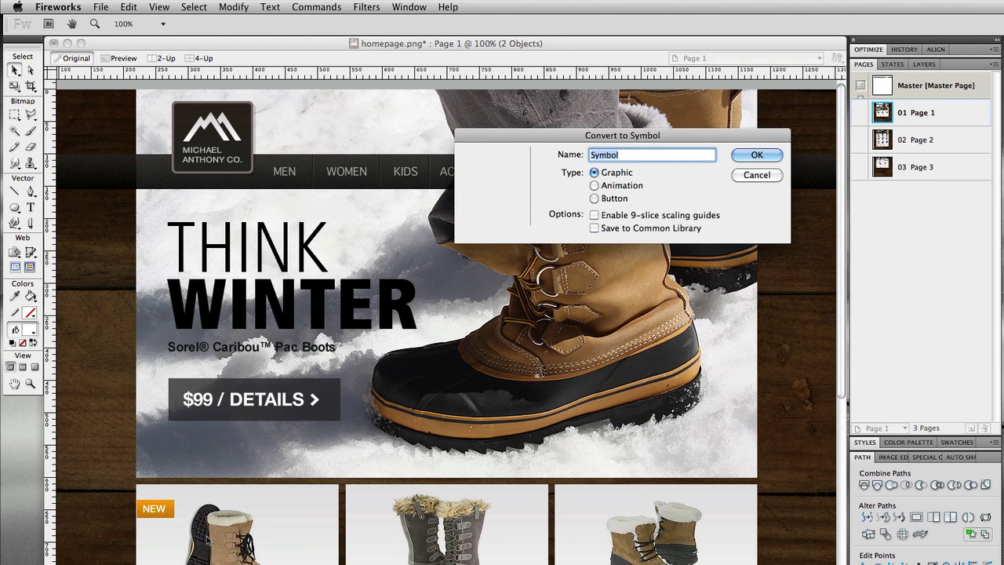
{"action": "type", "text": "New Icon"}
{"action": "key", "text": "Return"}
{"action": "key", "text": "super+d"}
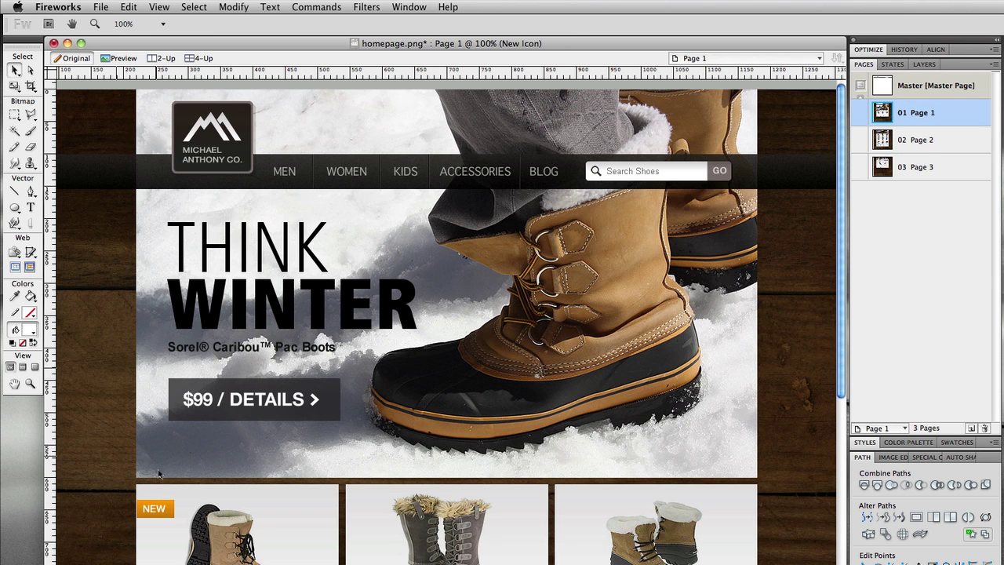
Step: Copy the New Icon badge onto the second Page 1 tile and onto a Page 2 boot tile
{"action": "left_click_drag", "start_coordinate": [157, 512], "coordinate": [570, 510]}
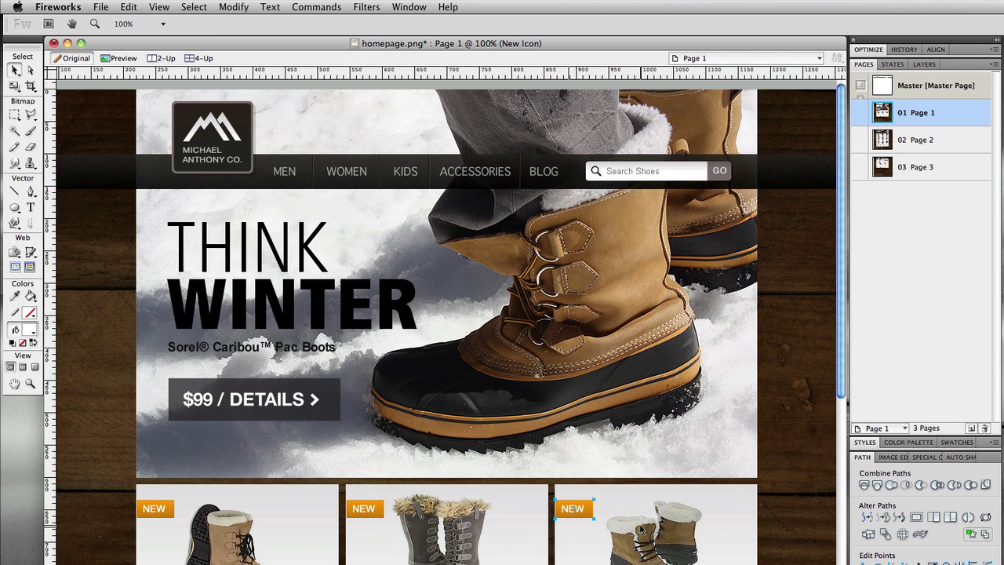
{"action": "left_click", "coordinate": [926, 139]}
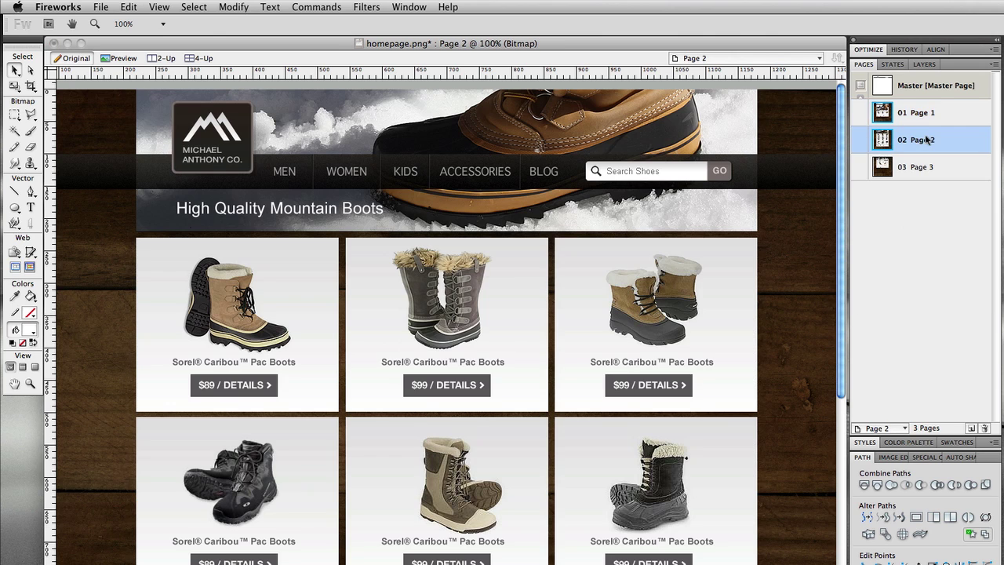
{"action": "key", "text": "super+v"}
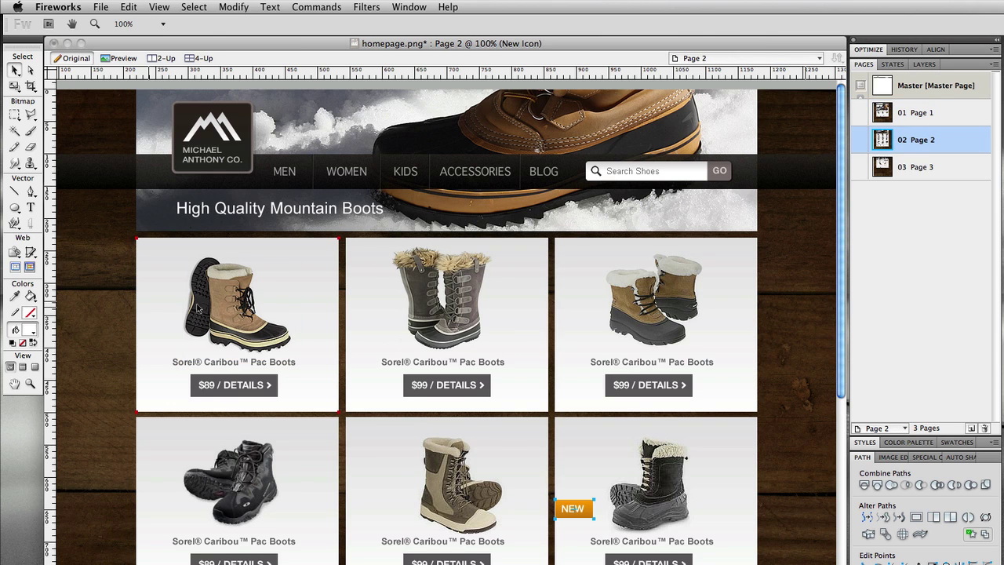
{"action": "left_click_drag", "start_coordinate": [570, 512], "coordinate": [570, 272]}
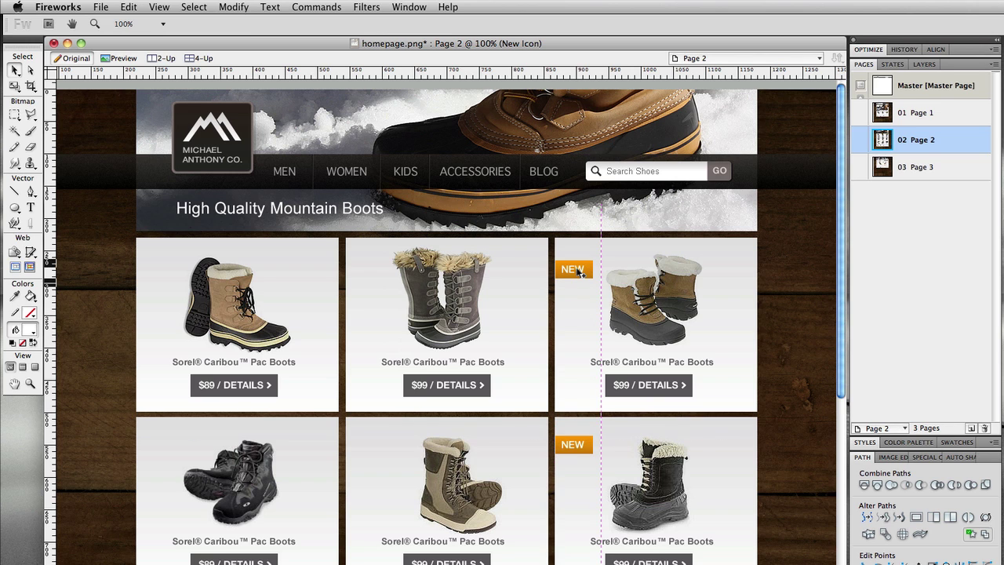
{"action": "left_click", "coordinate": [777, 277]}
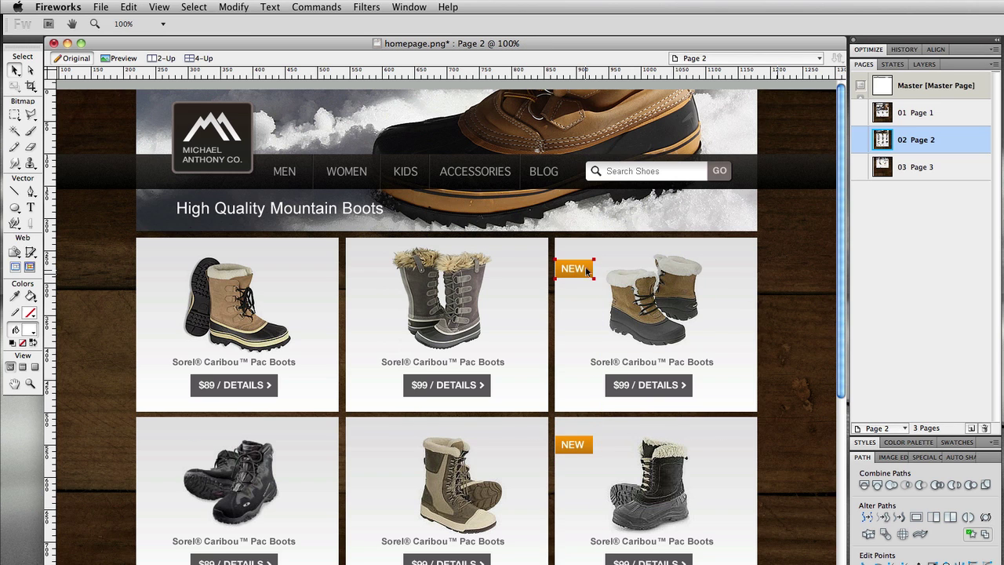
{"action": "left_click", "coordinate": [894, 112]}
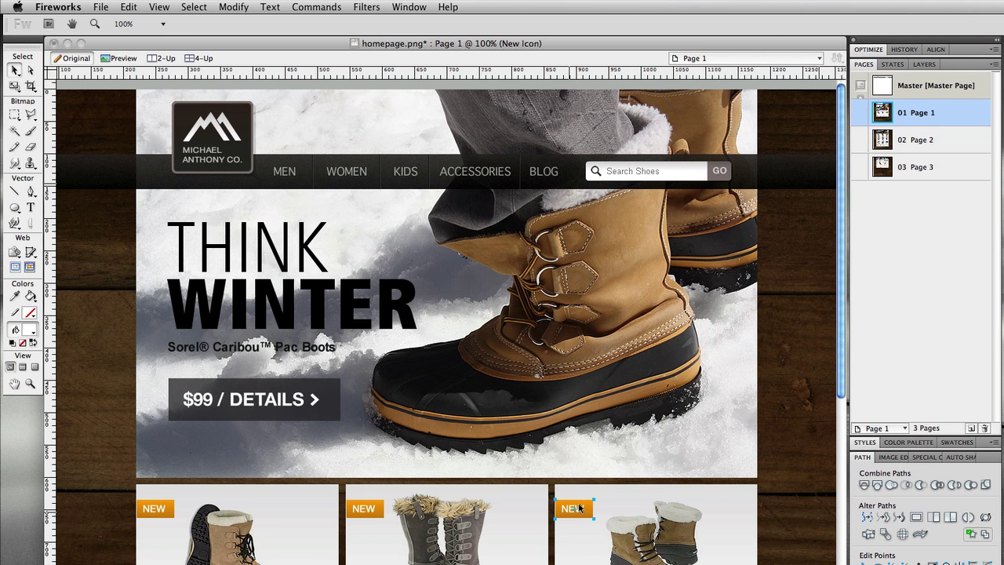
Step: Set the New Icon symbol's gradient left stop to brown #663300 and exit symbol editing
{"action": "scroll", "coordinate": [774, 417], "scroll_direction": "down", "scroll_amount": 3}
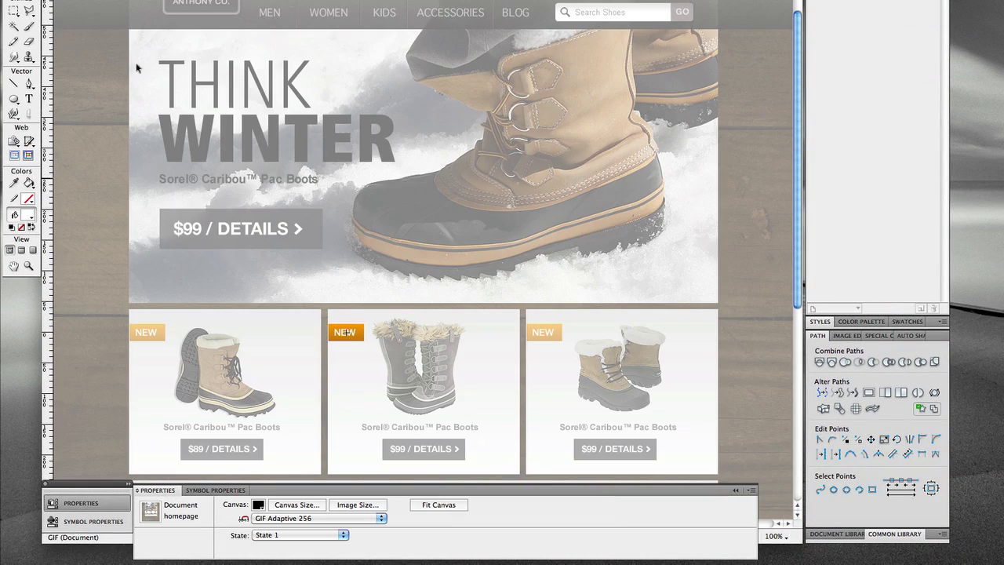
{"action": "left_click", "coordinate": [355, 325]}
{"action": "left_click", "coordinate": [233, 506]}
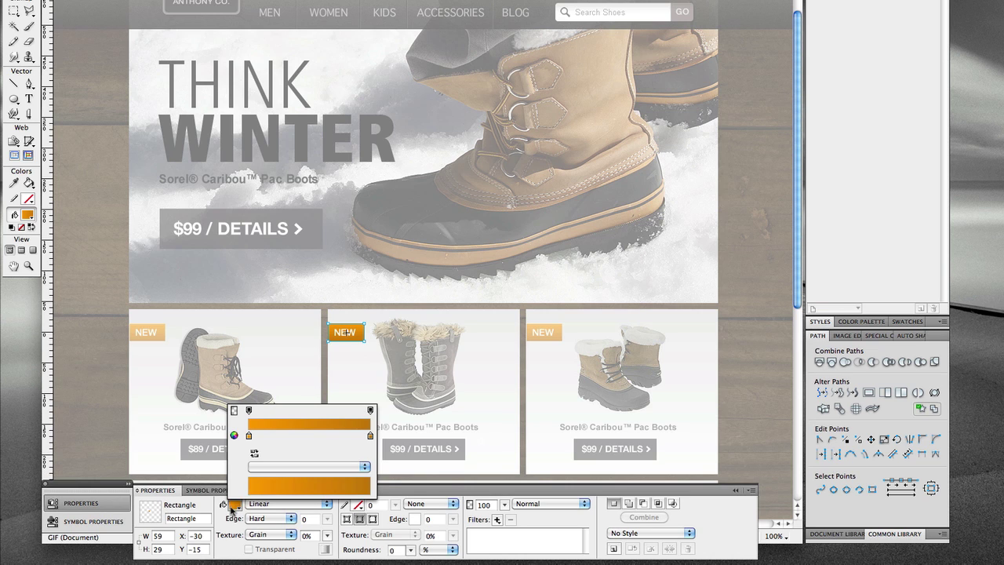
{"action": "left_click", "coordinate": [248, 436]}
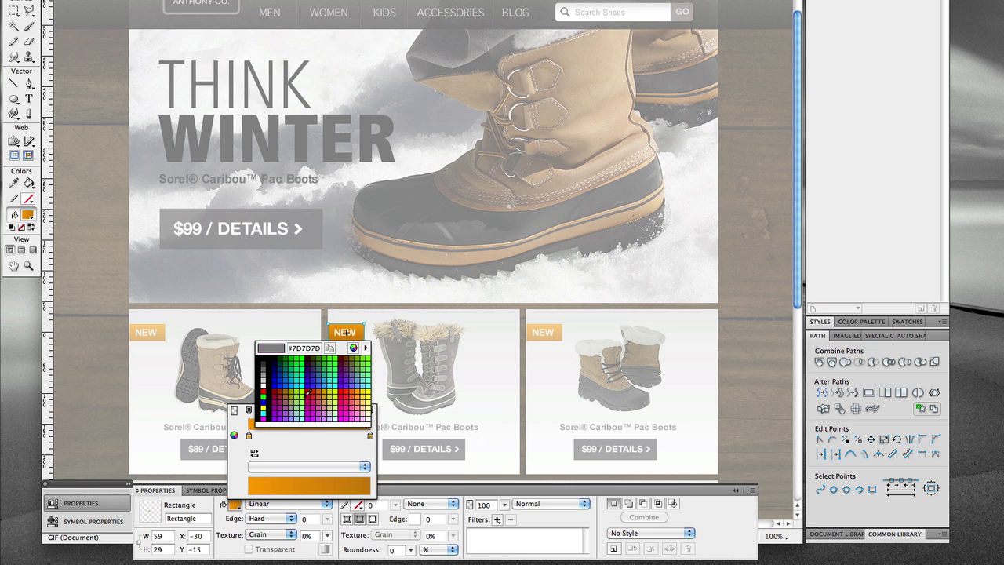
{"action": "left_click", "coordinate": [347, 354]}
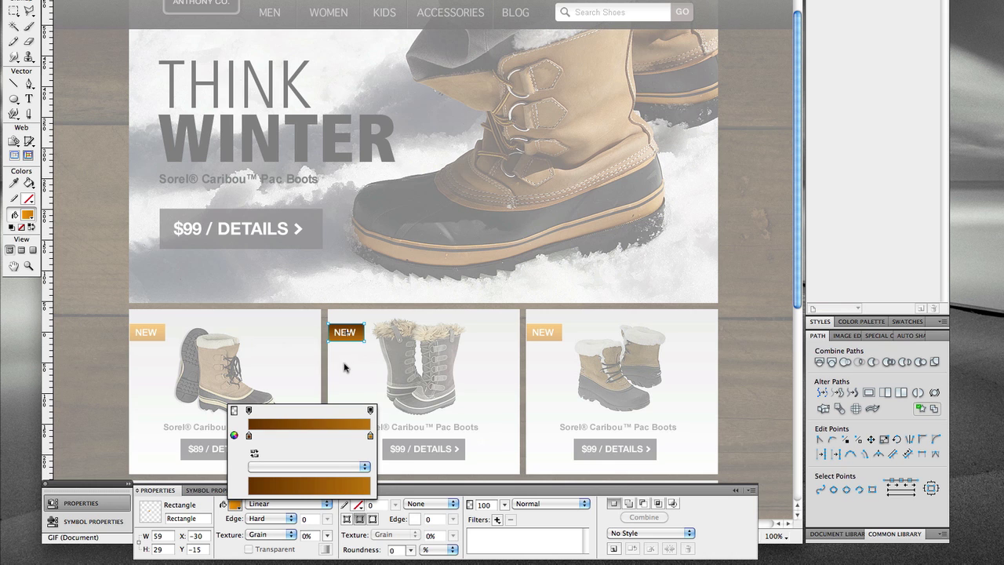
{"action": "left_click", "coordinate": [428, 379]}
{"action": "left_click", "coordinate": [427, 380]}
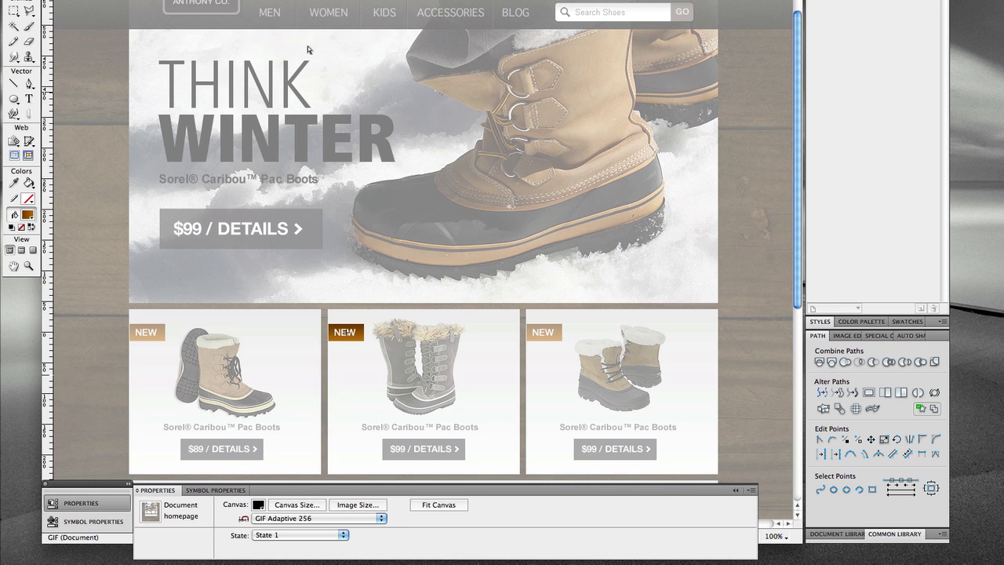
{"action": "double_click", "coordinate": [346, 333]}
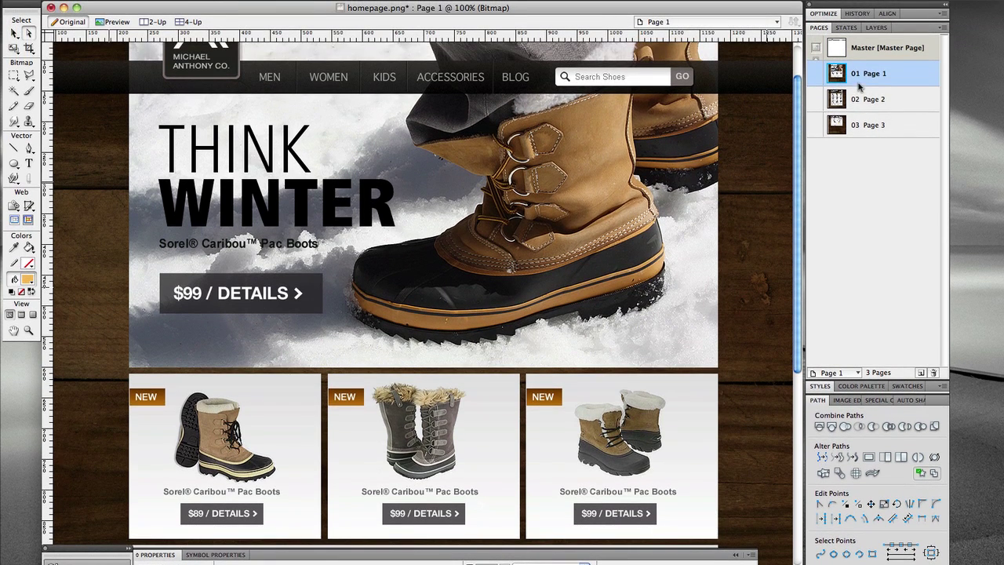
{"action": "left_click", "coordinate": [858, 35]}
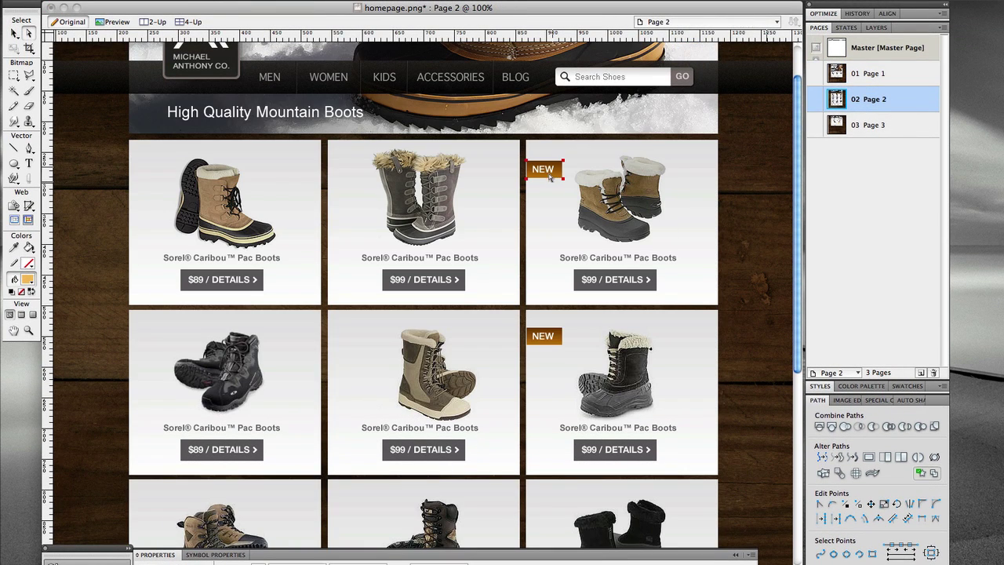
Step: Inspect a NEW badge on Page 2, look over Page 3, then return to Page 1
{"action": "left_click", "coordinate": [546, 333]}
{"action": "scroll", "coordinate": [747, 241], "scroll_direction": "up", "scroll_amount": 2}
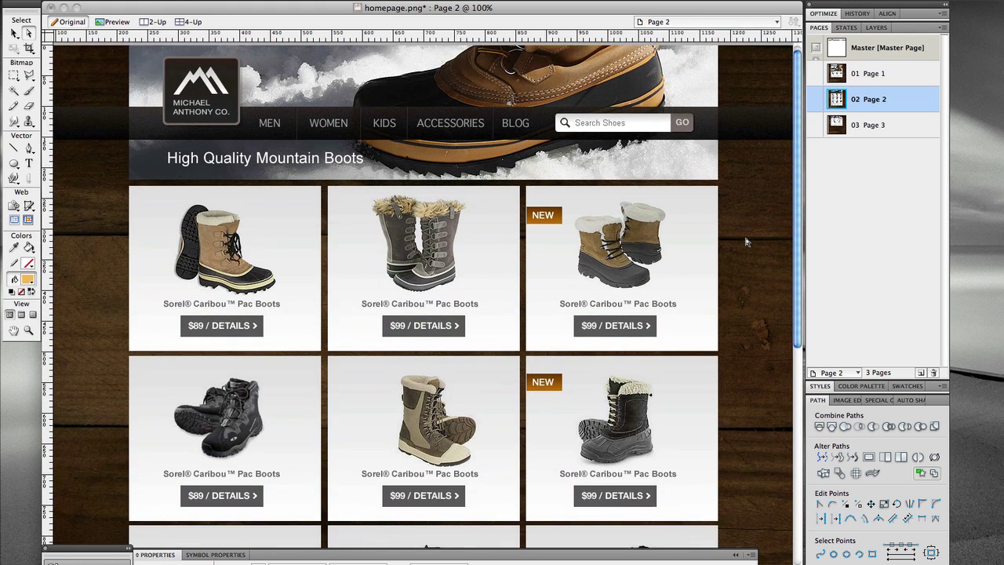
{"action": "scroll", "coordinate": [746, 241], "scroll_direction": "down", "scroll_amount": 5}
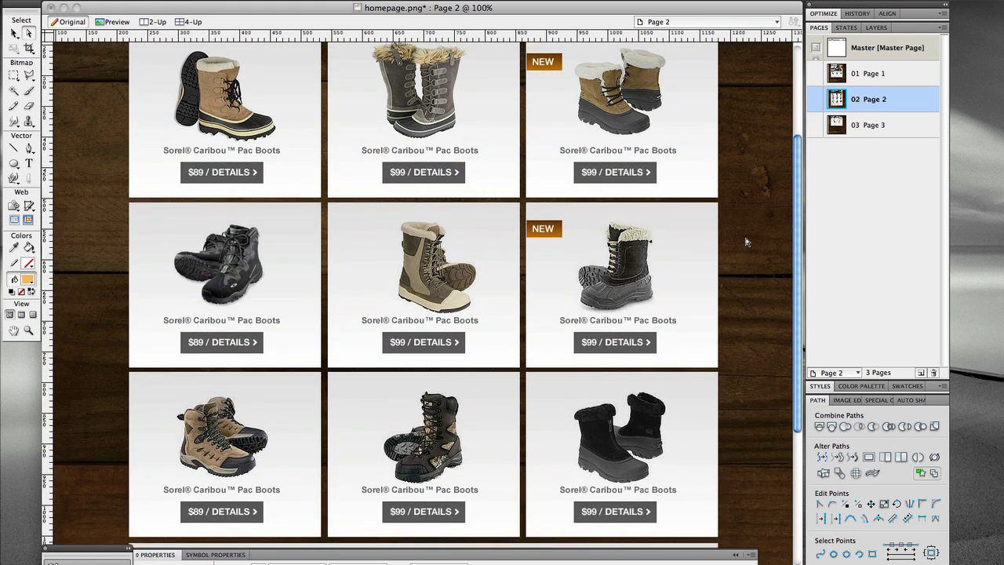
{"action": "scroll", "coordinate": [712, 354], "scroll_direction": "down", "scroll_amount": 3}
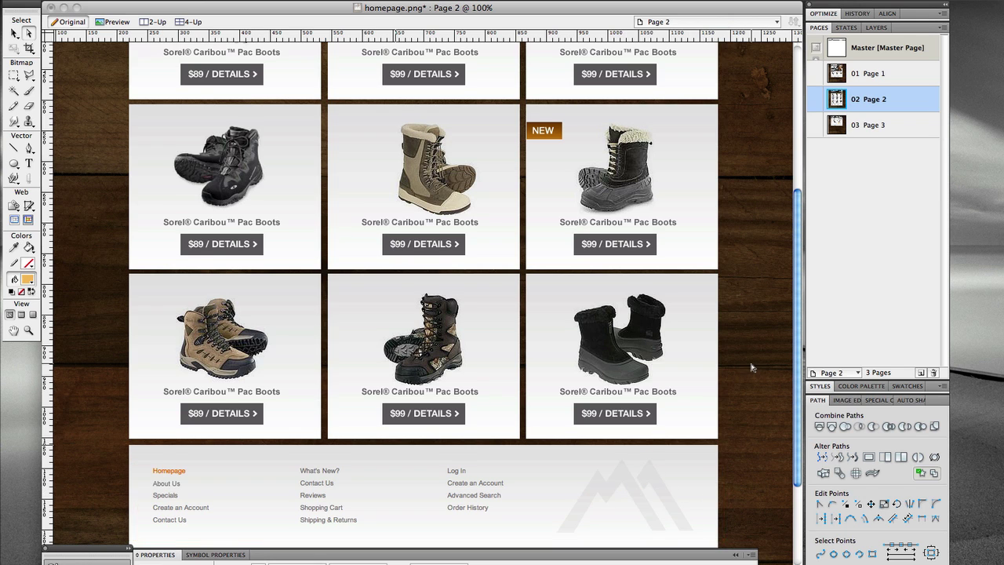
{"action": "scroll", "coordinate": [750, 366], "scroll_direction": "up", "scroll_amount": 3}
{"action": "scroll", "coordinate": [750, 366], "scroll_direction": "down", "scroll_amount": 4}
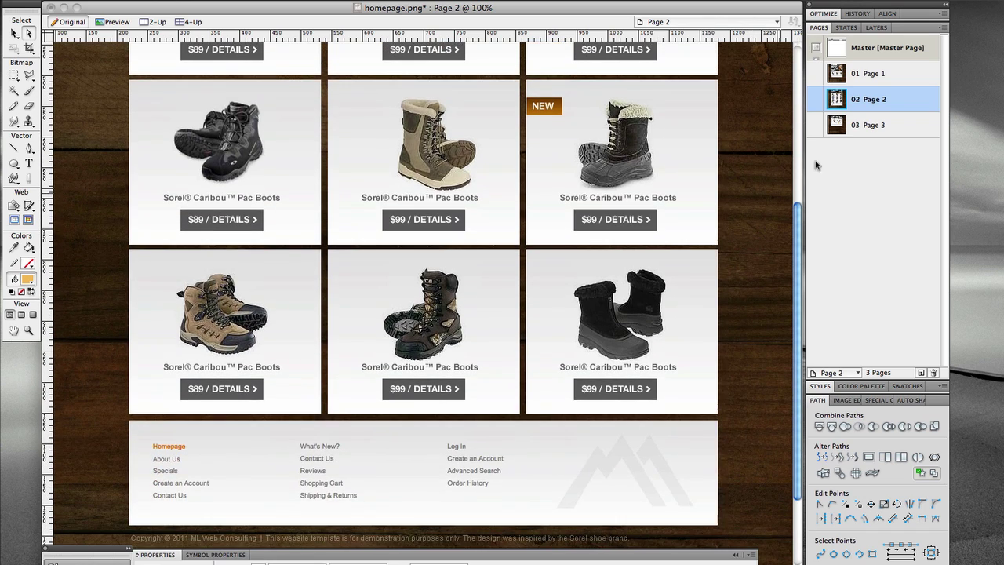
{"action": "left_click", "coordinate": [874, 125]}
{"action": "scroll", "coordinate": [760, 213], "scroll_direction": "up", "scroll_amount": 5}
{"action": "scroll", "coordinate": [761, 213], "scroll_direction": "up", "scroll_amount": 12}
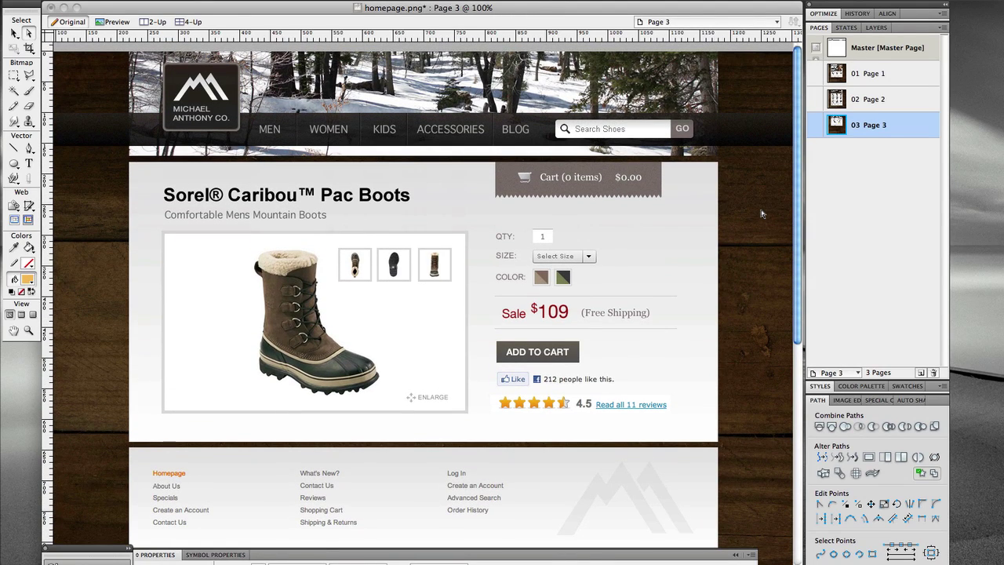
{"action": "left_click", "coordinate": [878, 75]}
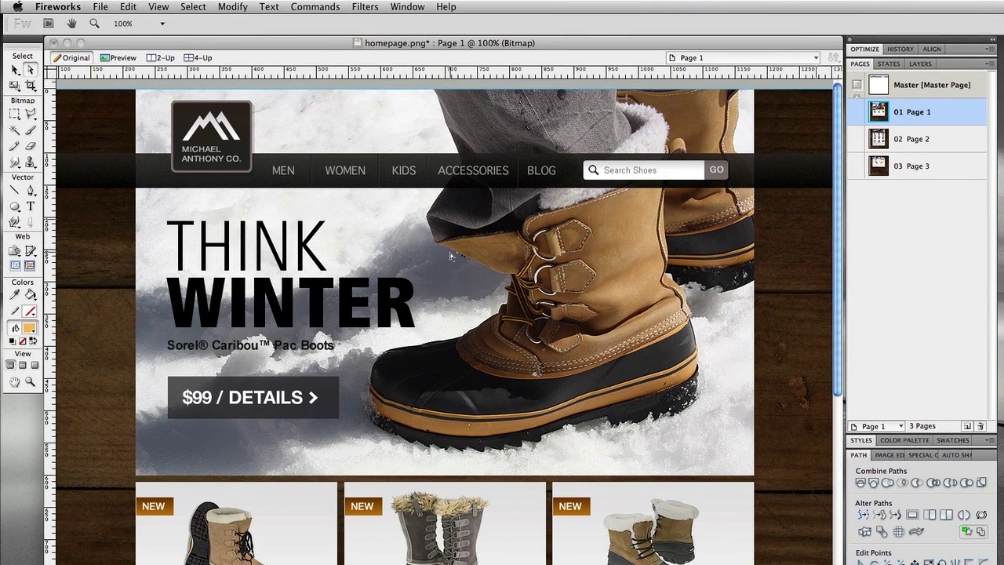
Step: Draw a rectangular hotspot over MEN on Page 1, link it to Page 2.htm, then show Page 2
{"action": "left_click", "coordinate": [579, 265]}
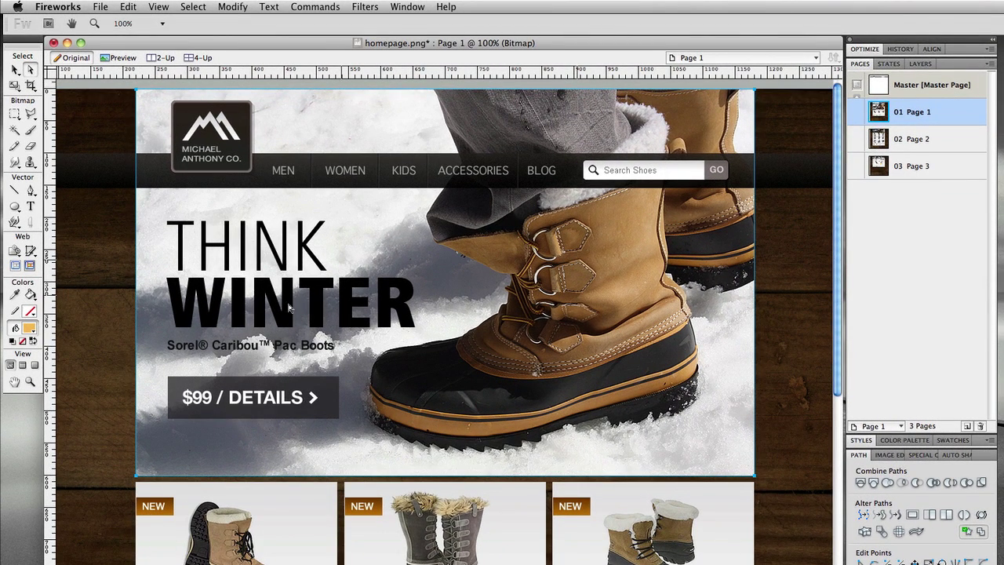
{"action": "left_click", "coordinate": [14, 251]}
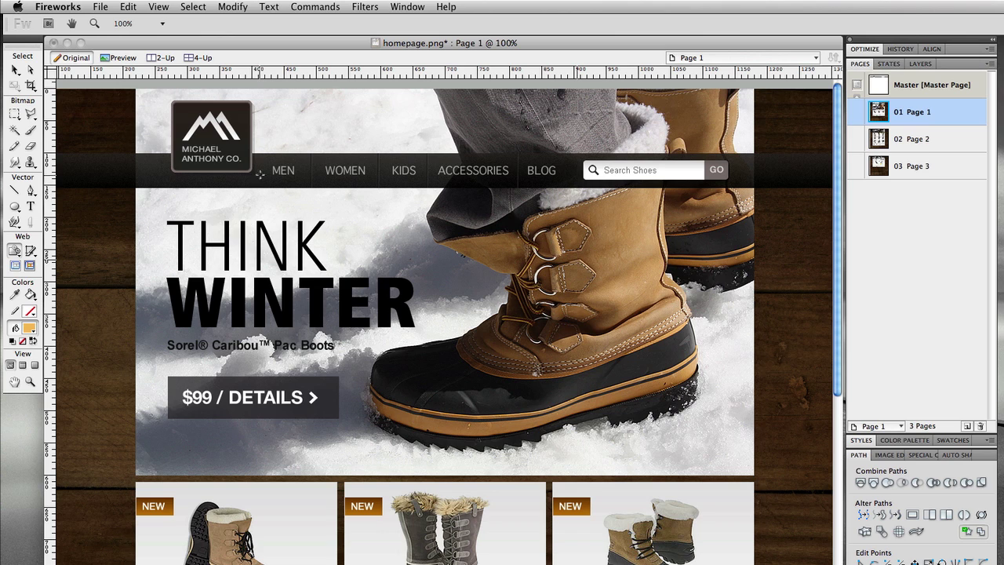
{"action": "left_click_drag", "start_coordinate": [262, 153], "coordinate": [314, 188]}
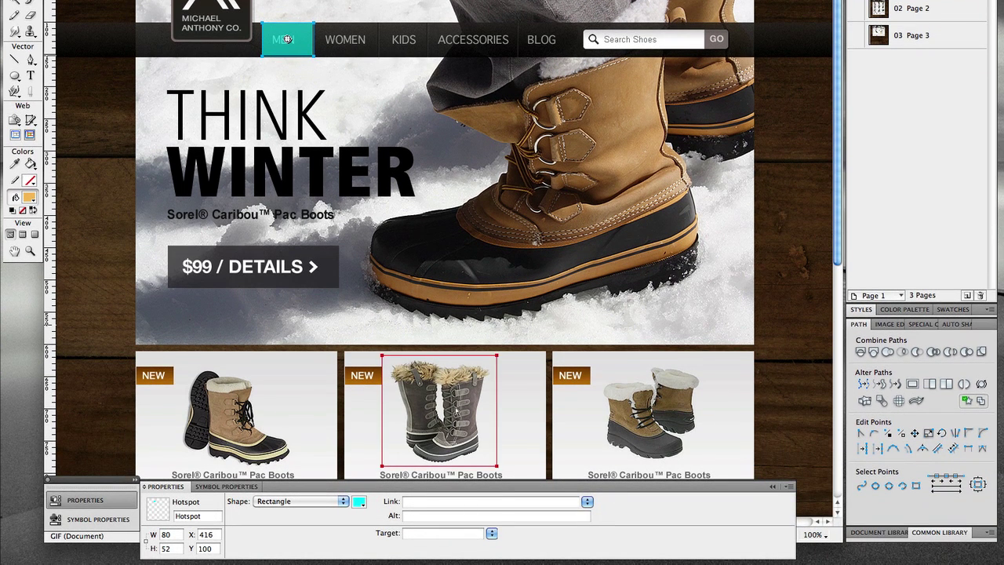
{"action": "left_click", "coordinate": [587, 502]}
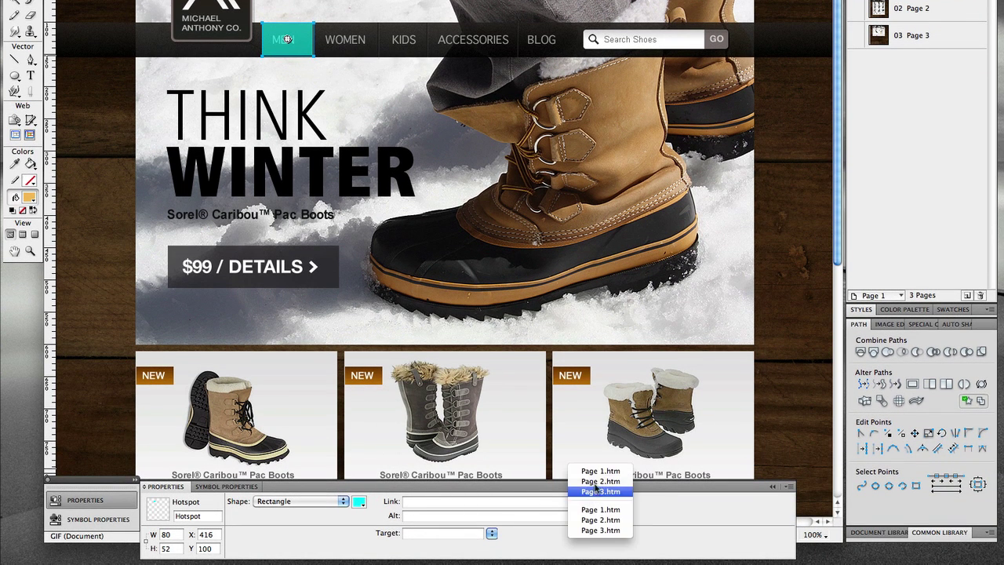
{"action": "left_click", "coordinate": [600, 480]}
{"action": "key", "text": "Page_Down"}
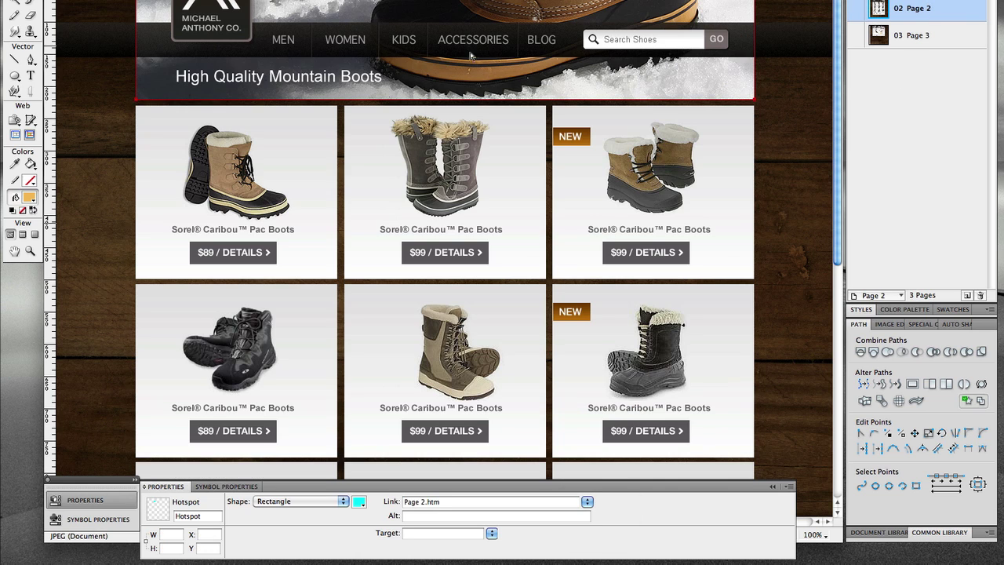
Step: Put a hotspot over Page 2's first $89 / DETAILS button linking to Page 3.htm
{"action": "left_click", "coordinate": [14, 119]}
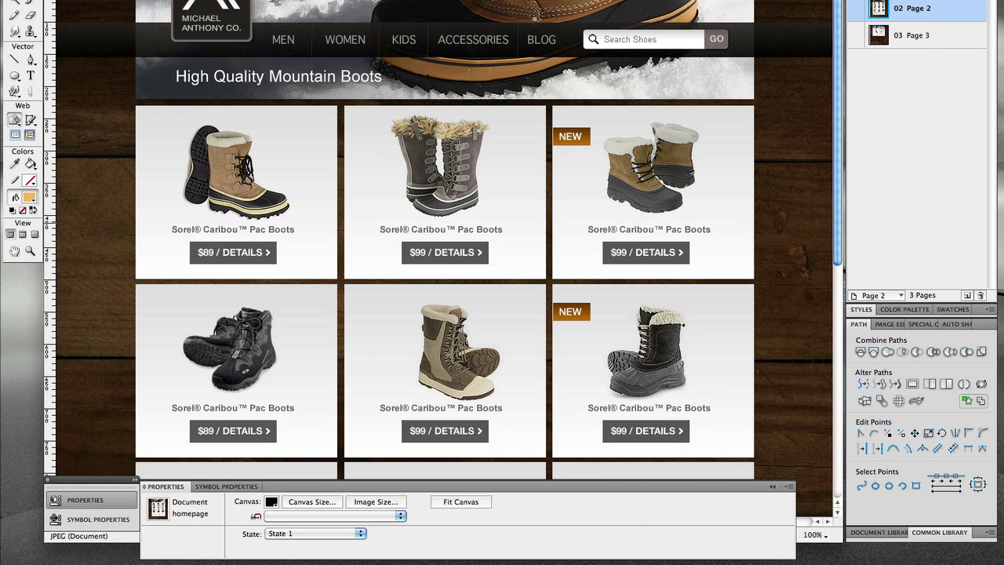
{"action": "left_click_drag", "start_coordinate": [188, 242], "coordinate": [278, 265]}
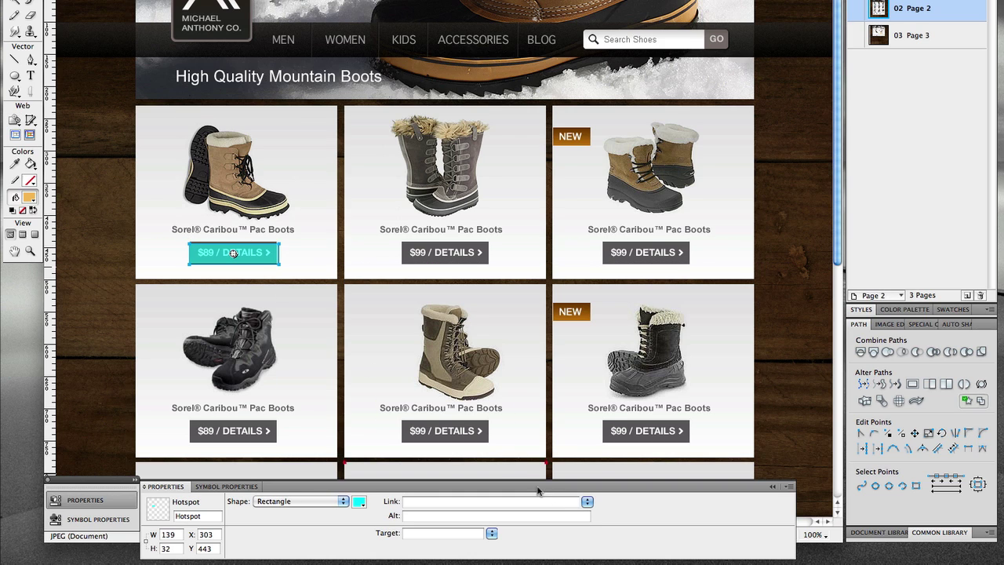
{"action": "left_click", "coordinate": [587, 502]}
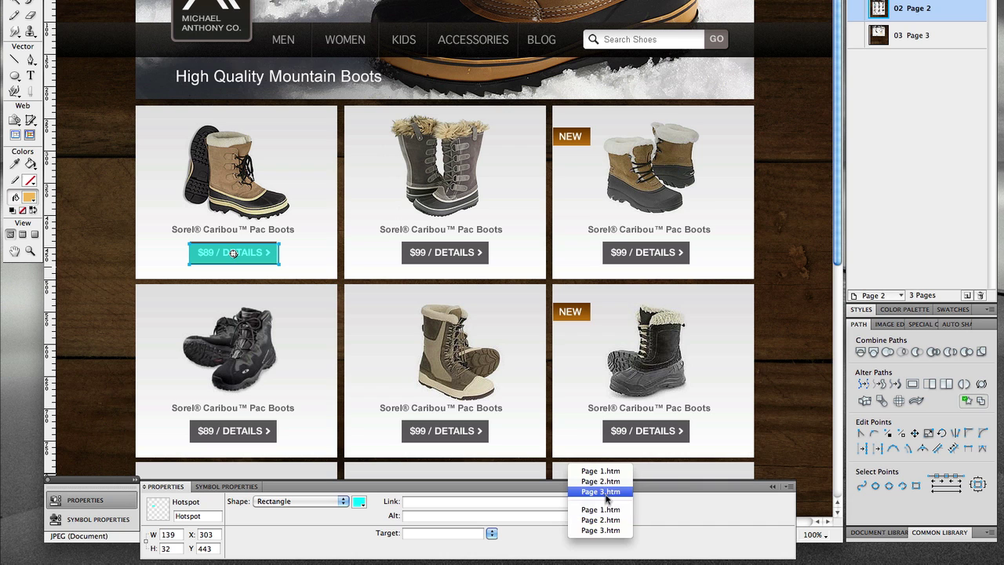
{"action": "left_click", "coordinate": [600, 491]}
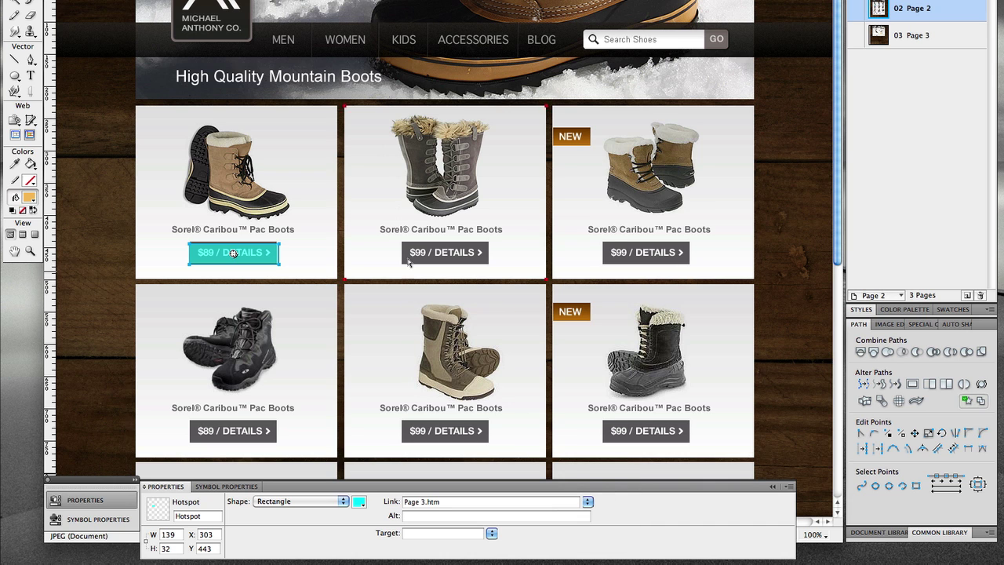
Step: On Page 3, put a hotspot over the logo linking to Page 1.htm
{"action": "left_click", "coordinate": [925, 35]}
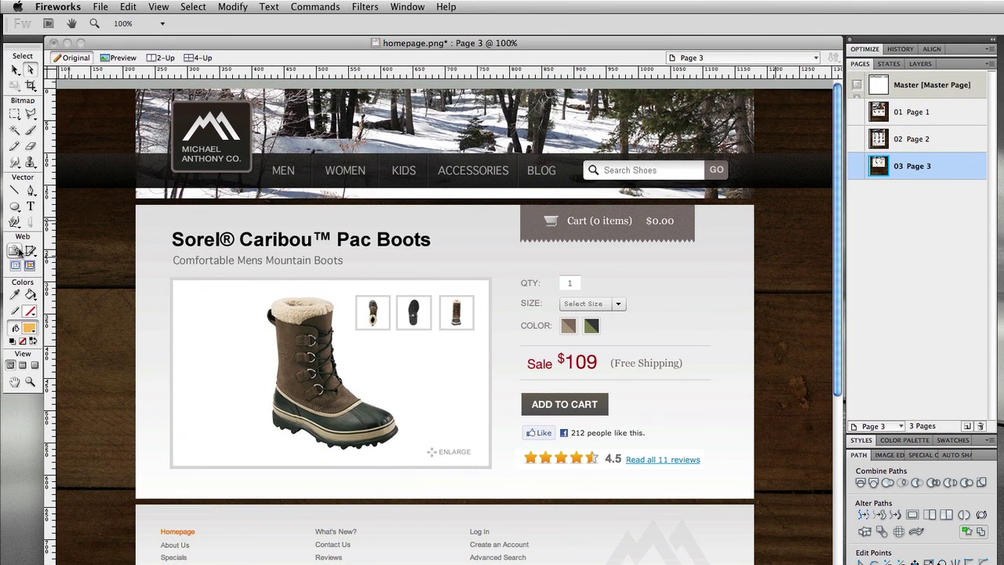
{"action": "left_click", "coordinate": [16, 251]}
{"action": "left_click_drag", "start_coordinate": [170, 98], "coordinate": [253, 171]}
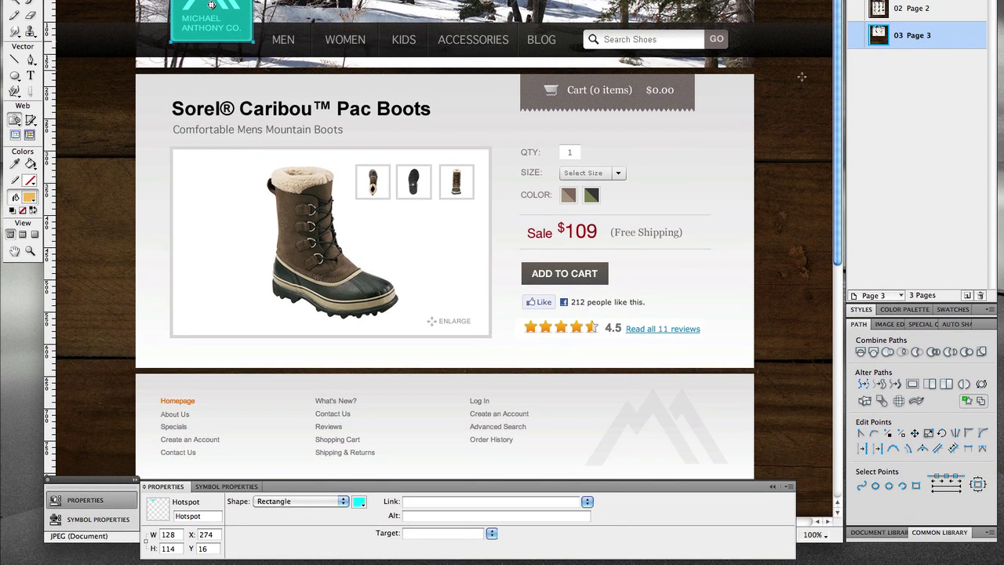
{"action": "left_click", "coordinate": [587, 502]}
{"action": "left_click", "coordinate": [600, 470]}
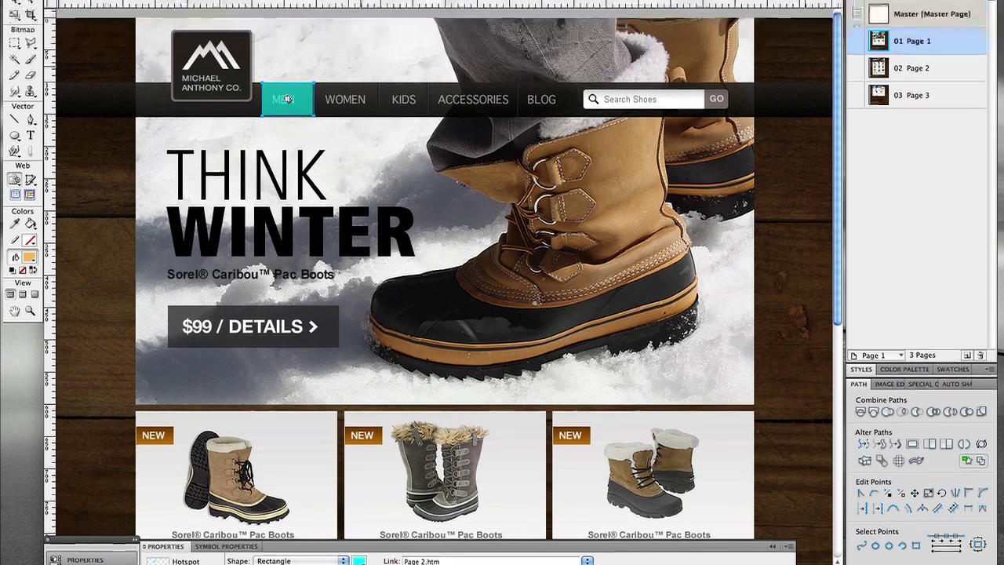
Step: Use File > Preview in Browser to preview all pages in Google Chrome
{"action": "left_click", "coordinate": [100, 6]}
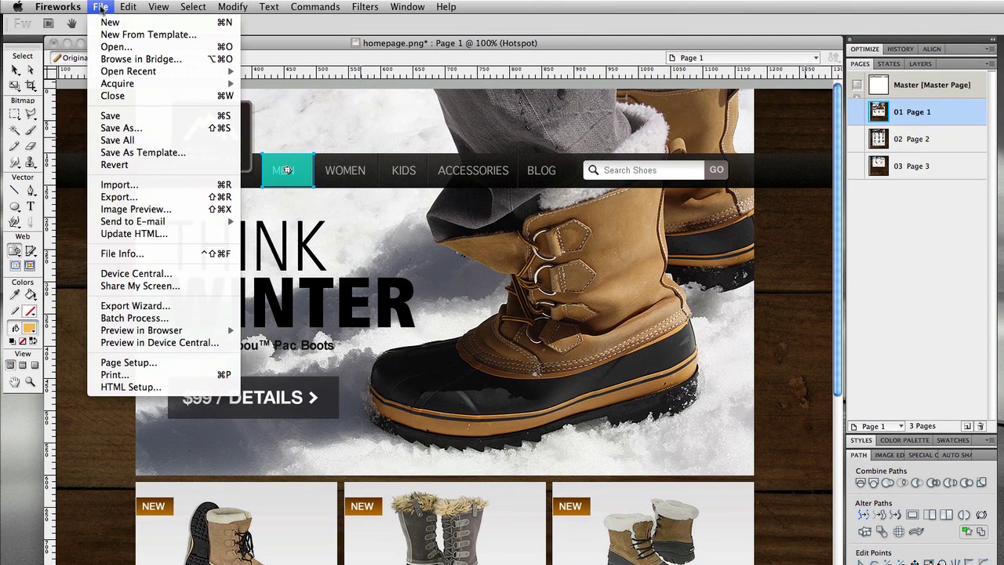
{"action": "mouse_move", "coordinate": [167, 332]}
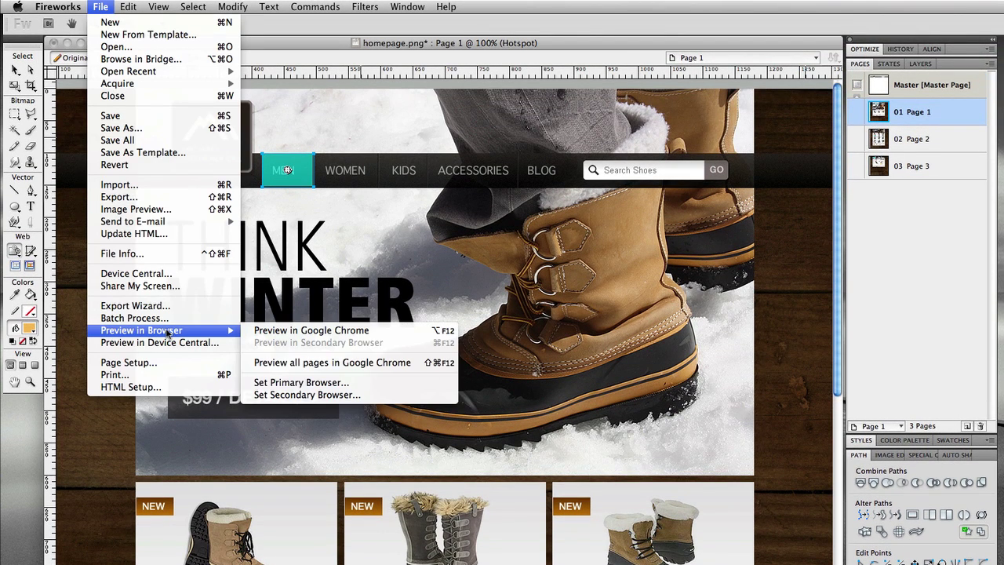
{"action": "left_click", "coordinate": [325, 362]}
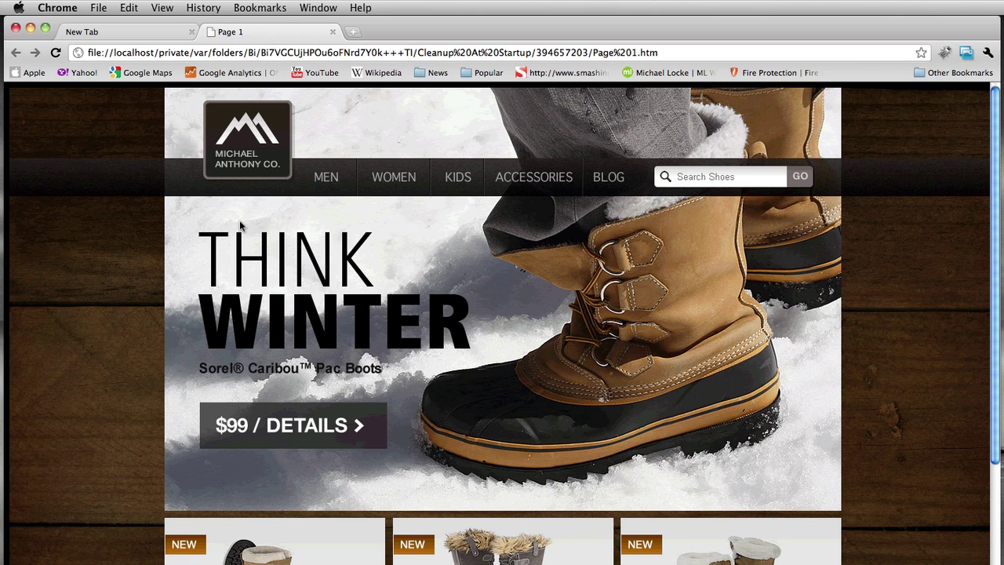
Step: In Chrome, follow the MEN, $89 / DETAILS and logo links through Pages 2, 3 and 1, then return to Fireworks
{"action": "left_click", "coordinate": [326, 178]}
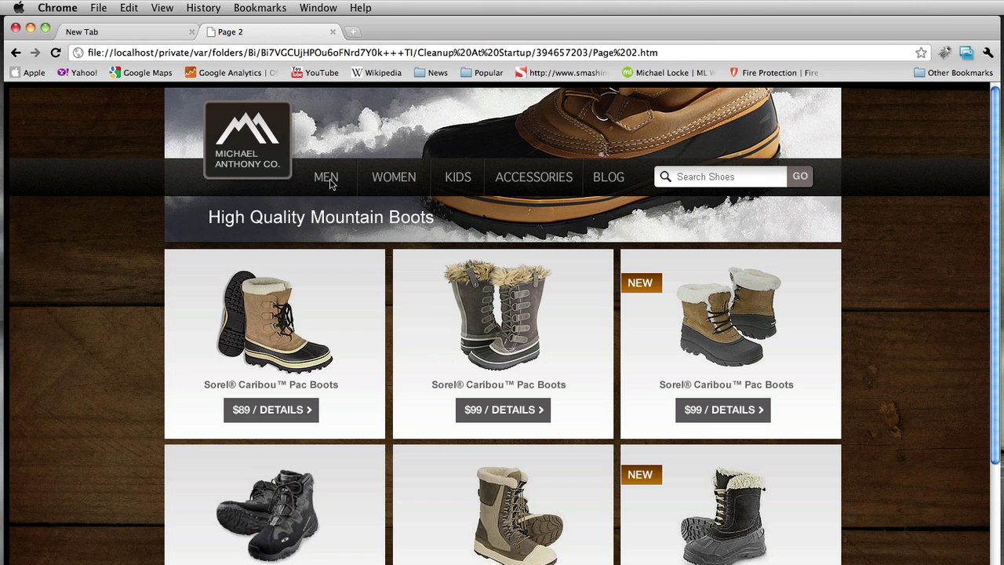
{"action": "left_click", "coordinate": [268, 411]}
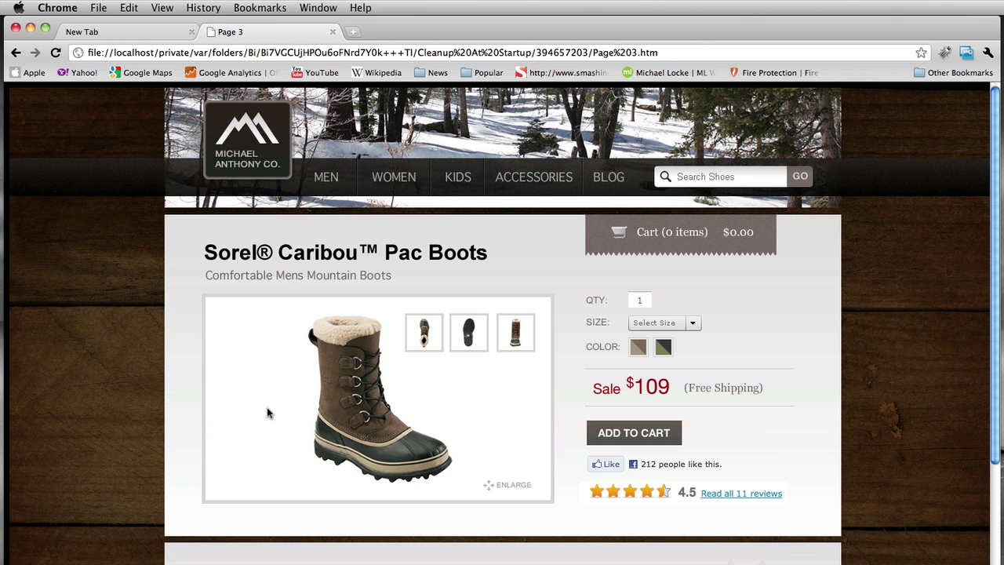
{"action": "left_click", "coordinate": [228, 161]}
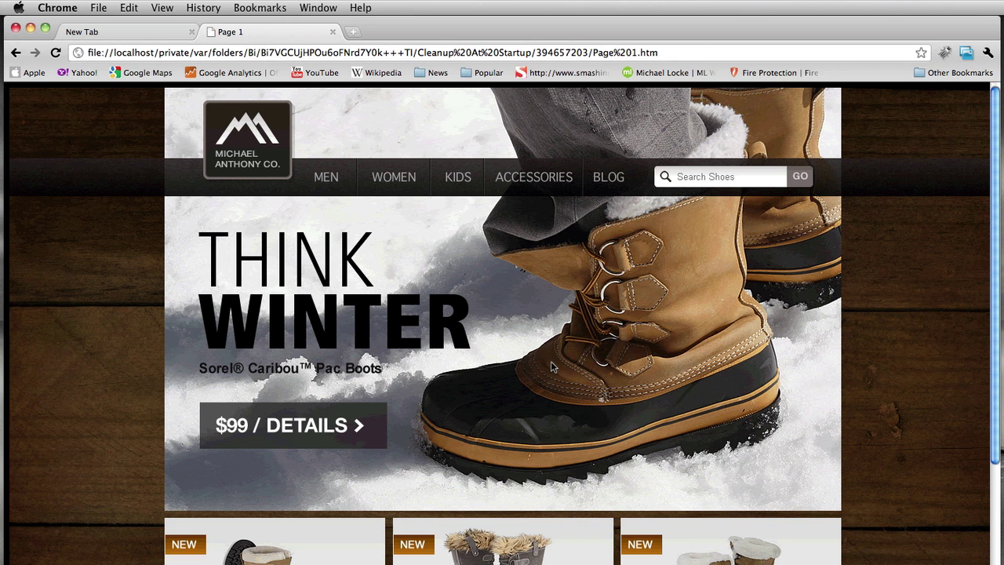
{"action": "key", "text": "super+Tab"}
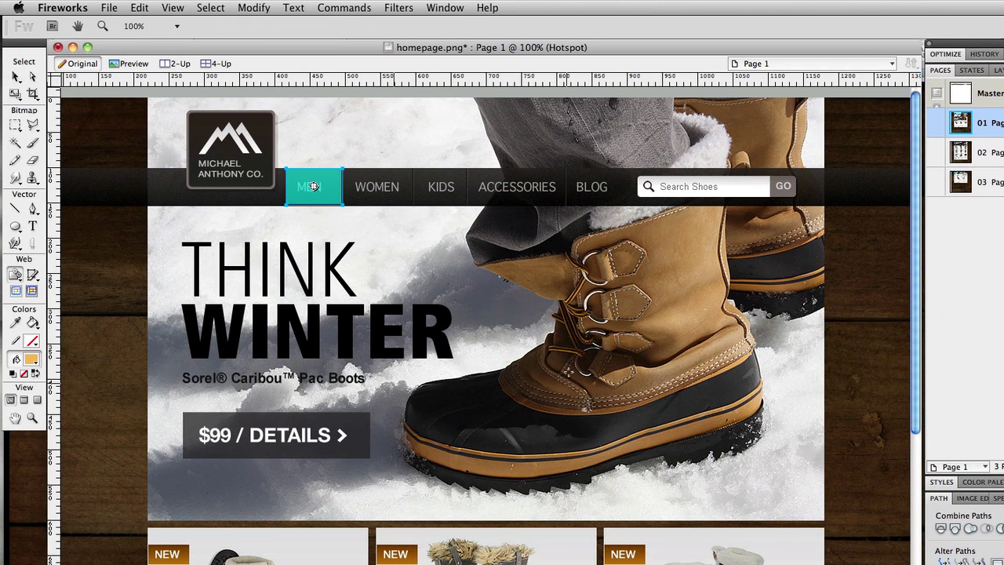
Step: Deselect the hotspot with the Pointer tool on the wood background, then switch back to Chrome
{"action": "left_click", "coordinate": [16, 76]}
{"action": "left_click", "coordinate": [109, 129]}
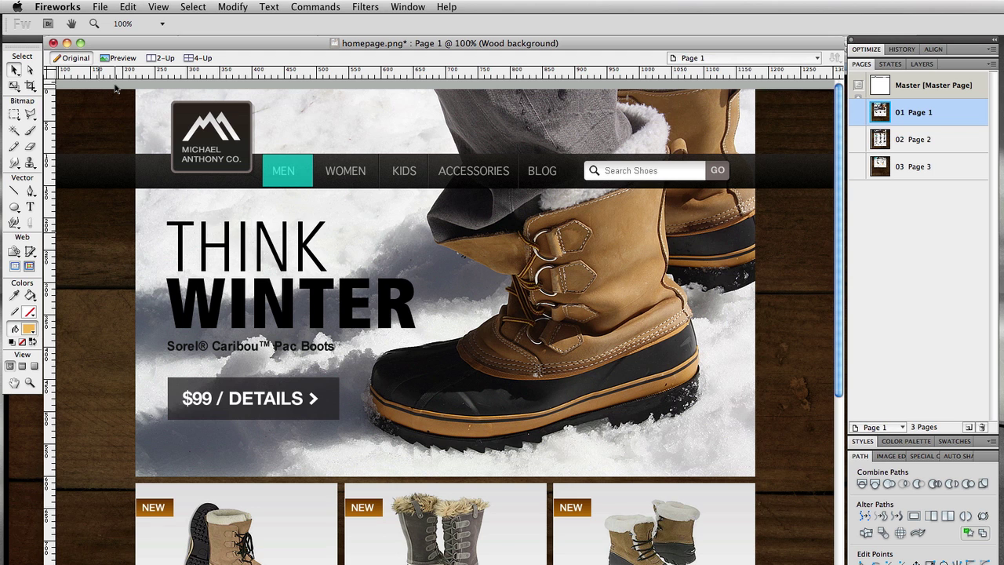
{"action": "key", "text": "super+Tab"}
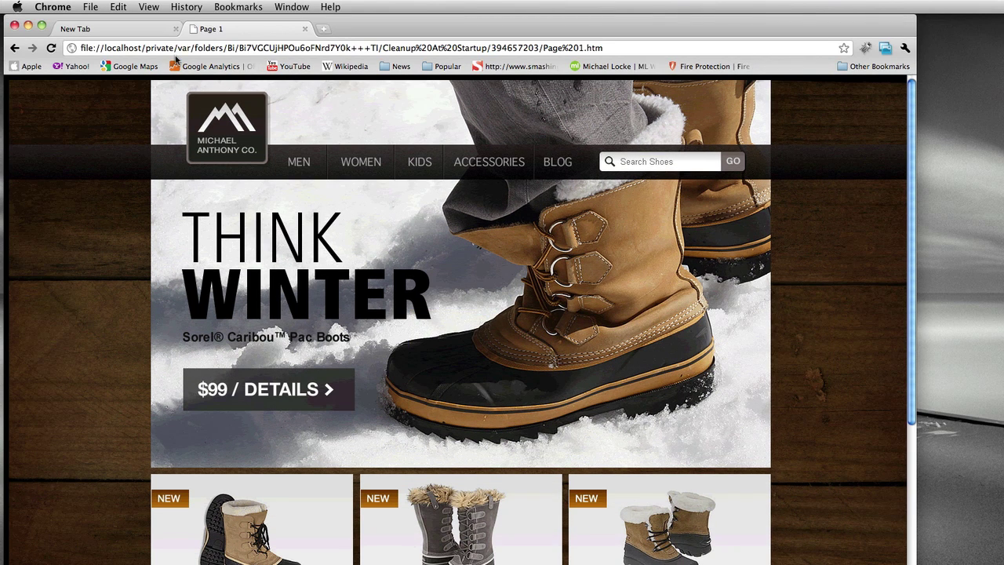
Step: Browse to the designer's website Portfolio page showing the THINK WINTER project, then return to Fireworks
{"action": "left_click", "coordinate": [633, 67]}
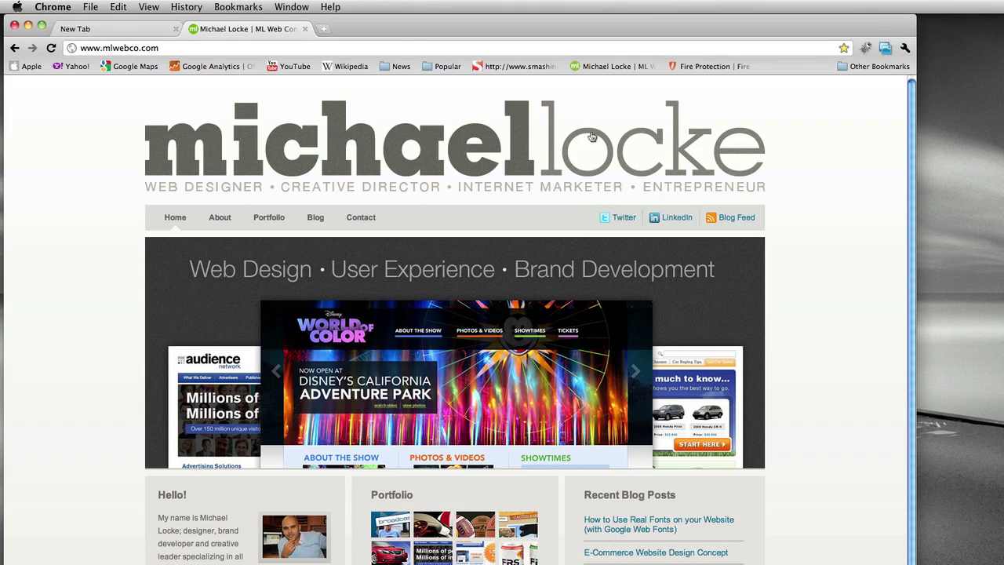
{"action": "left_click", "coordinate": [257, 216]}
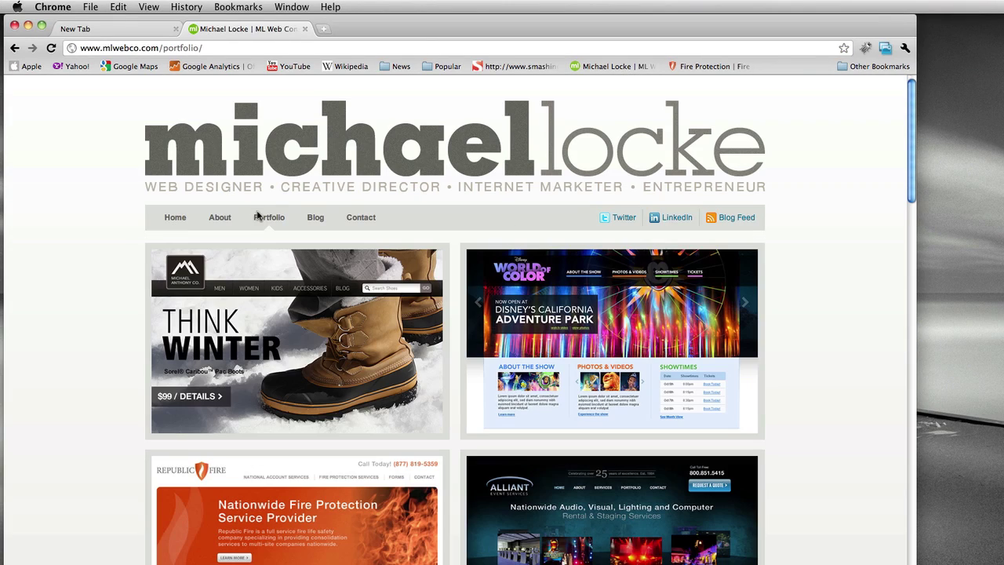
{"action": "scroll", "coordinate": [448, 365], "scroll_direction": "down", "scroll_amount": 10}
{"action": "scroll", "coordinate": [449, 366], "scroll_direction": "down", "scroll_amount": 8}
{"action": "scroll", "coordinate": [449, 366], "scroll_direction": "up", "scroll_amount": 18}
{"action": "key", "text": "super+Tab"}
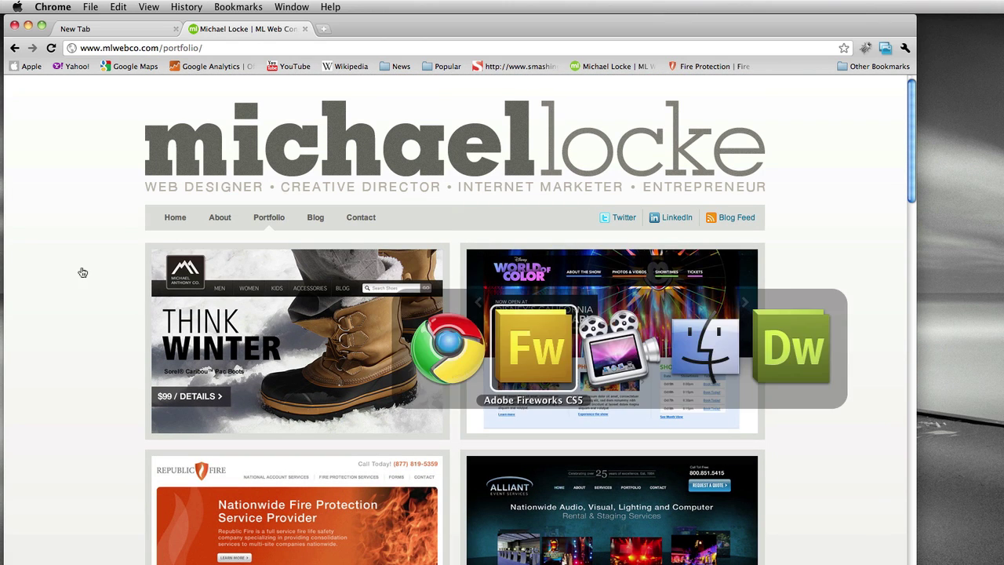